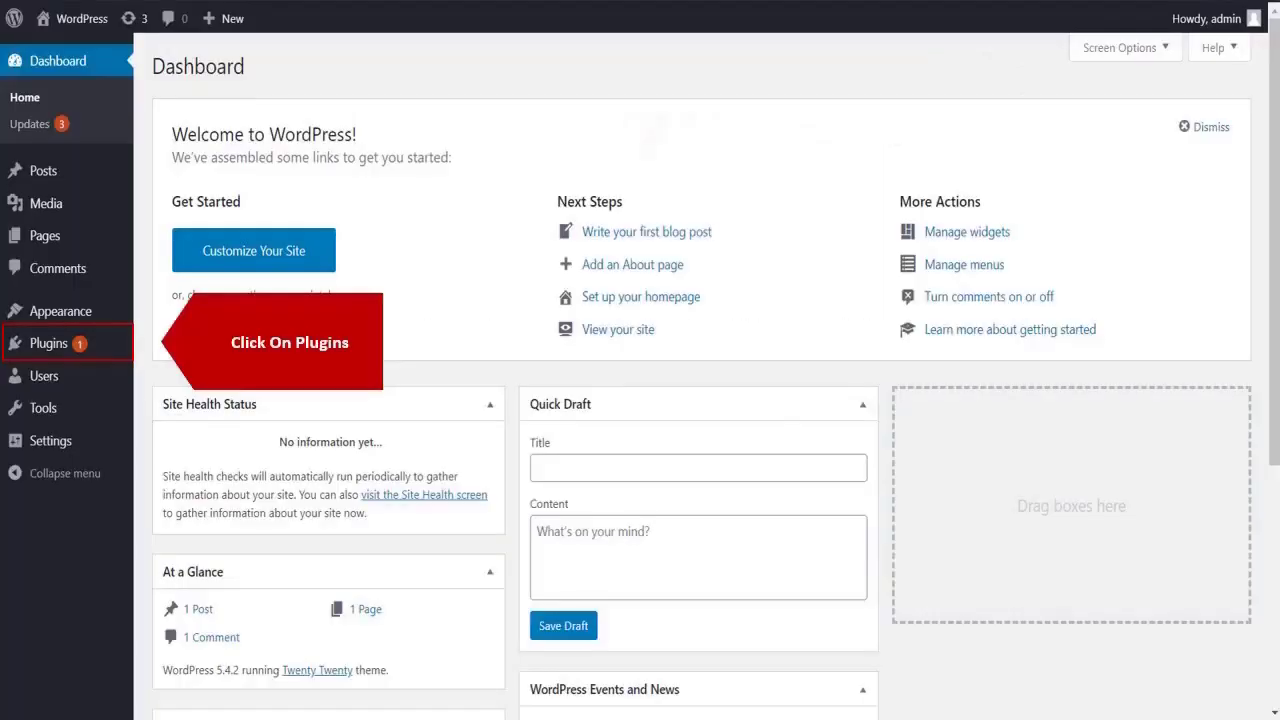
# Step: Search plugins for 'OAuth client', then install and activate the miniOrange OAuth Single Sign On plugin
pyautogui.click(76, 348)
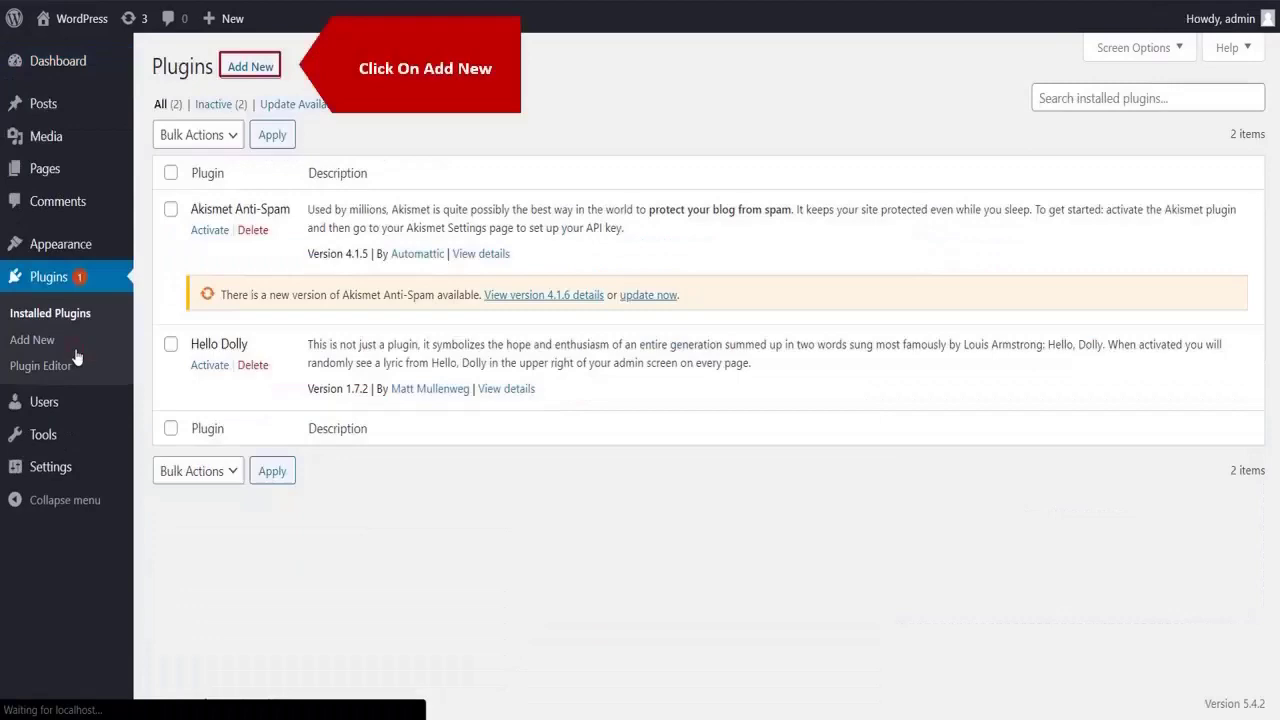
pyautogui.click(250, 70)
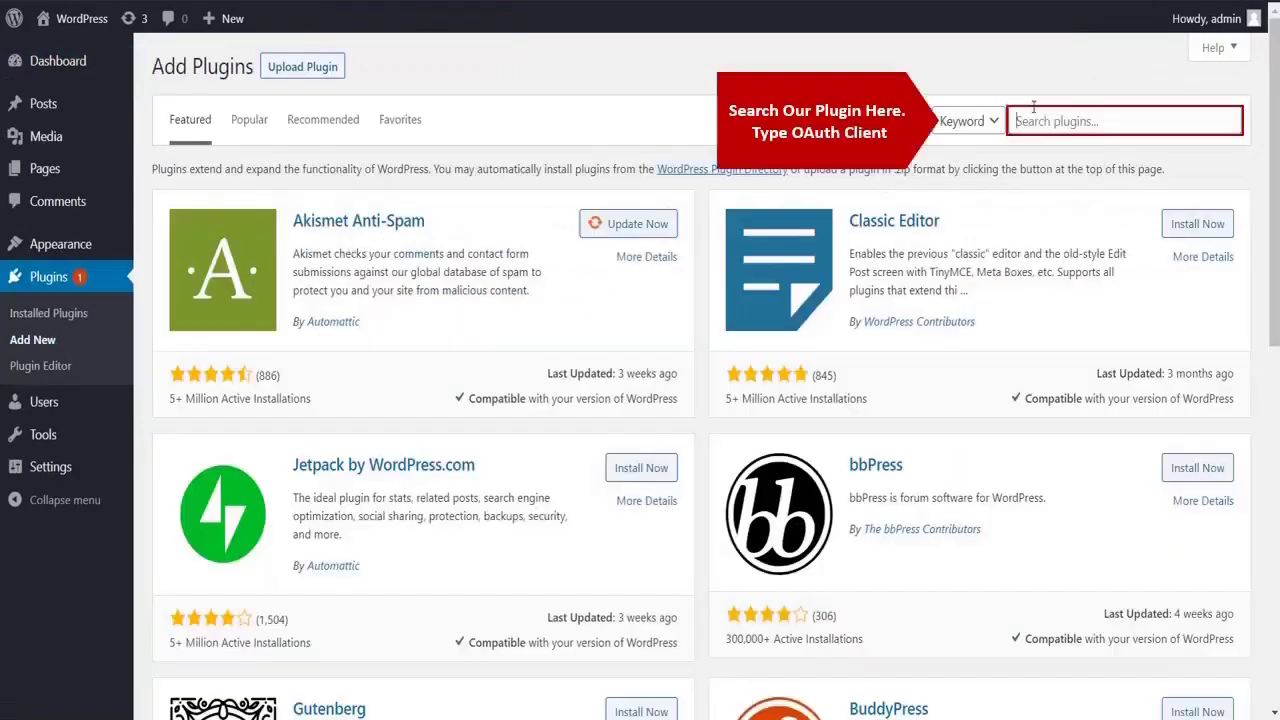
pyautogui.click(1034, 114)
pyautogui.write('OAuth client')
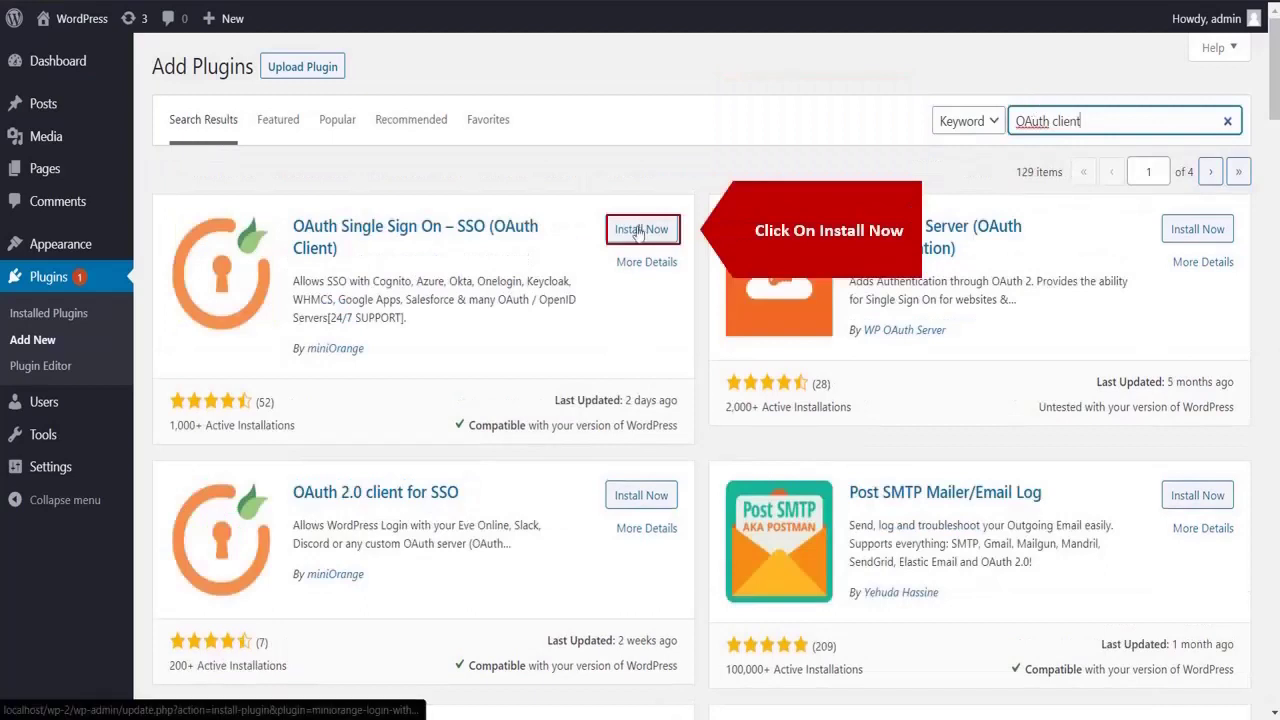
pyautogui.click(640, 230)
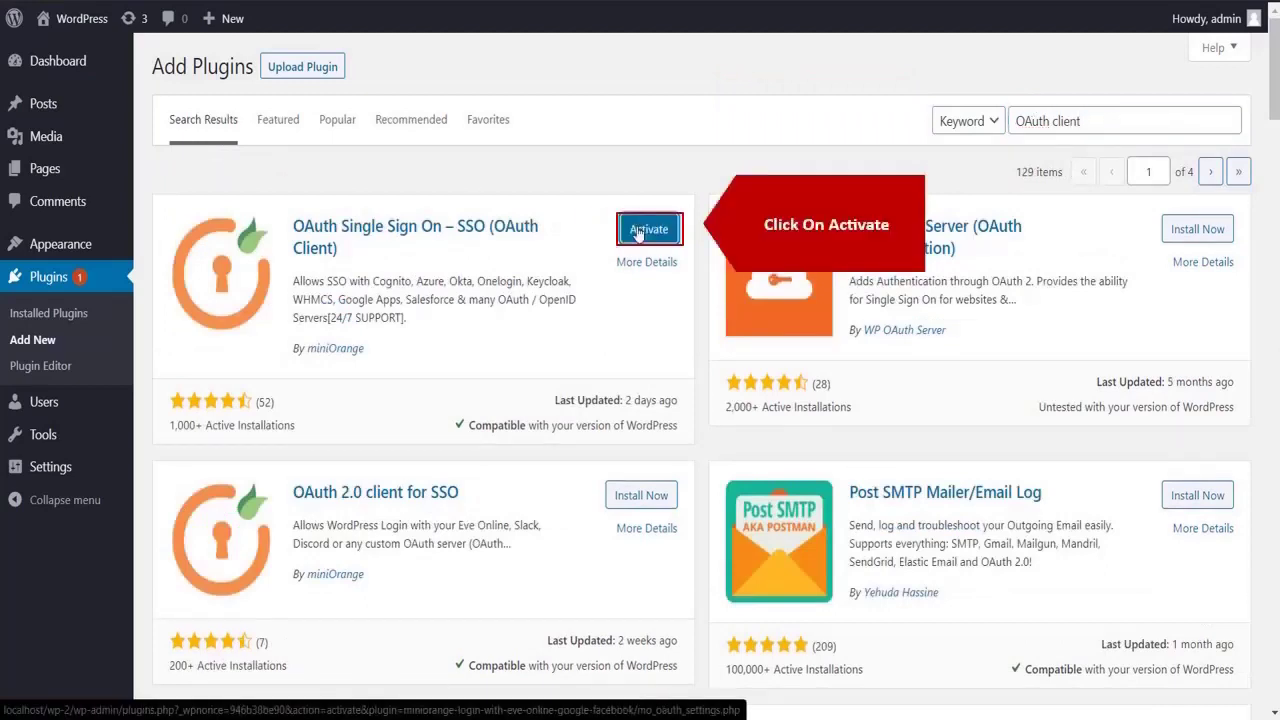
pyautogui.click(638, 231)
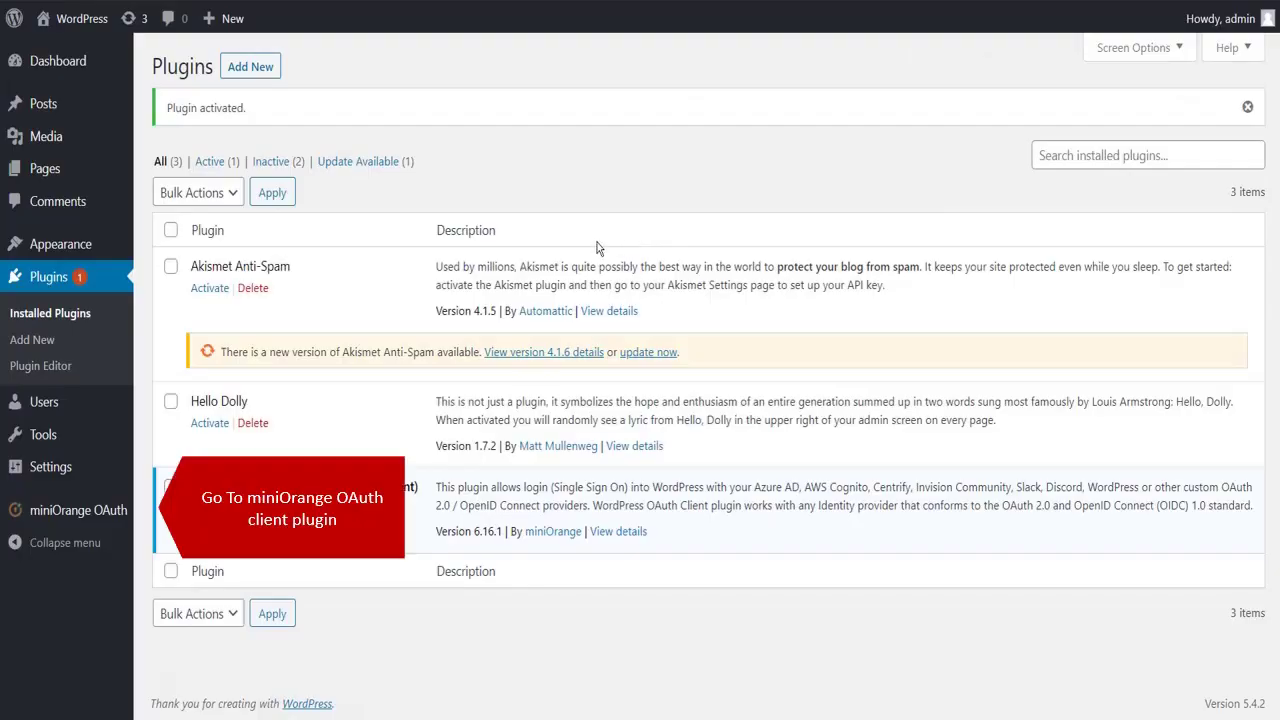
# Step: Choose WSO2 as the provider in the miniOrange OAuth plugin, with app name wso2
pyautogui.click(117, 511)
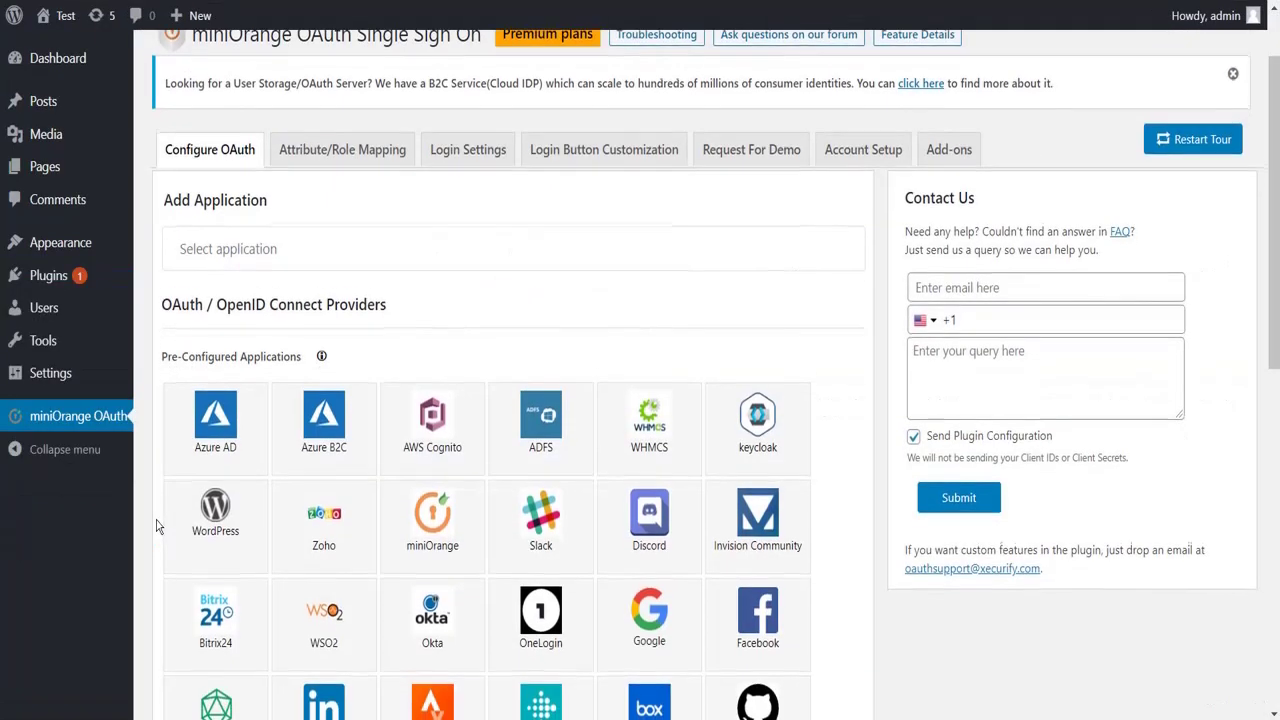
pyautogui.scroll(-1, 157, 527)
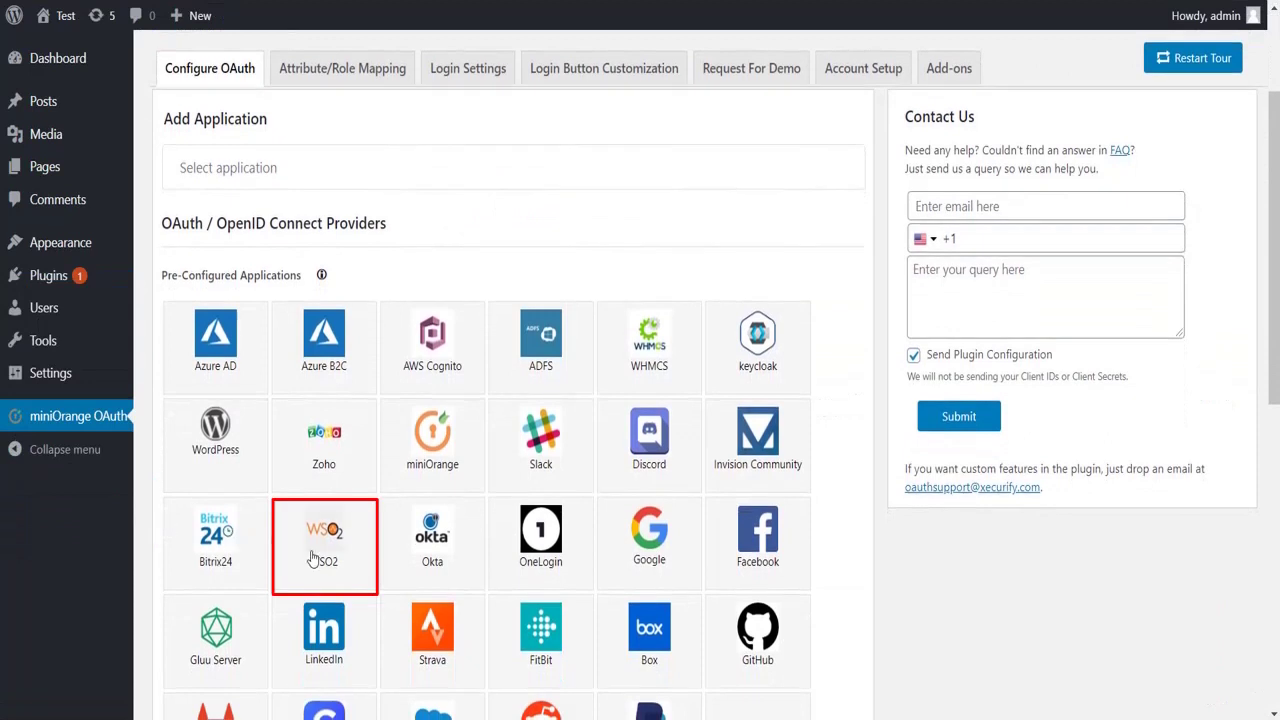
pyautogui.click(312, 555)
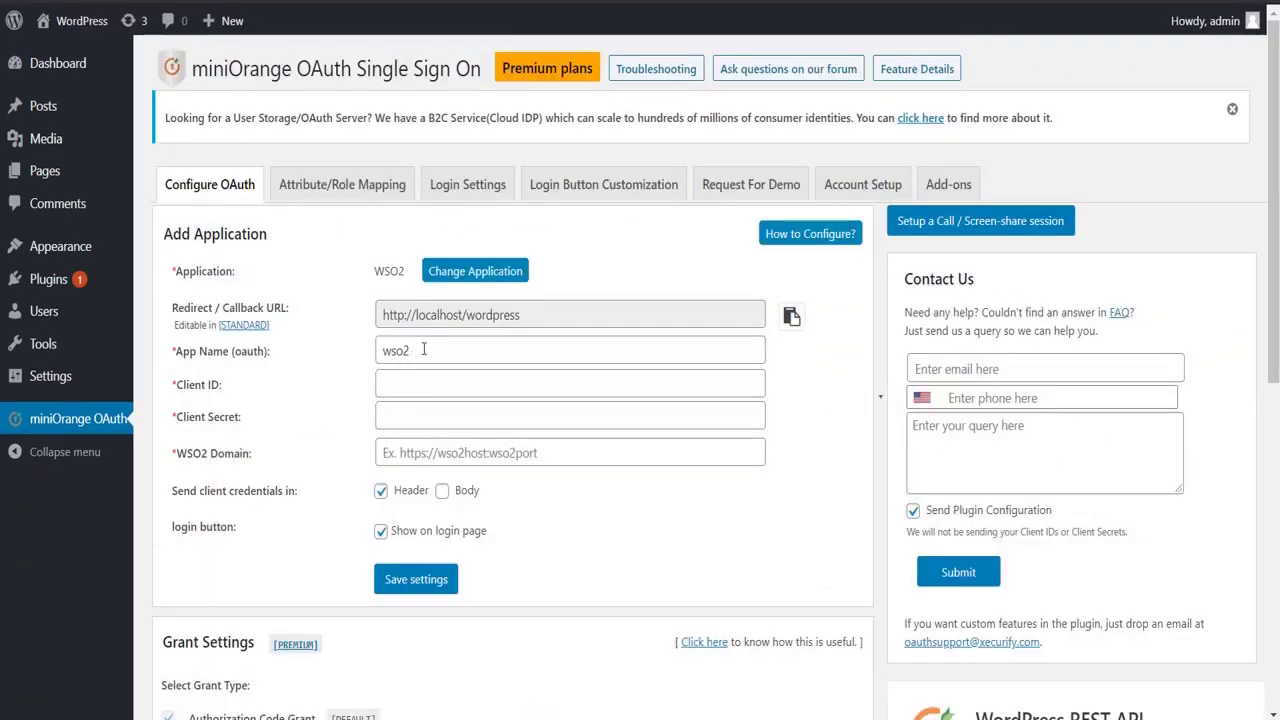
pyautogui.click(424, 349)
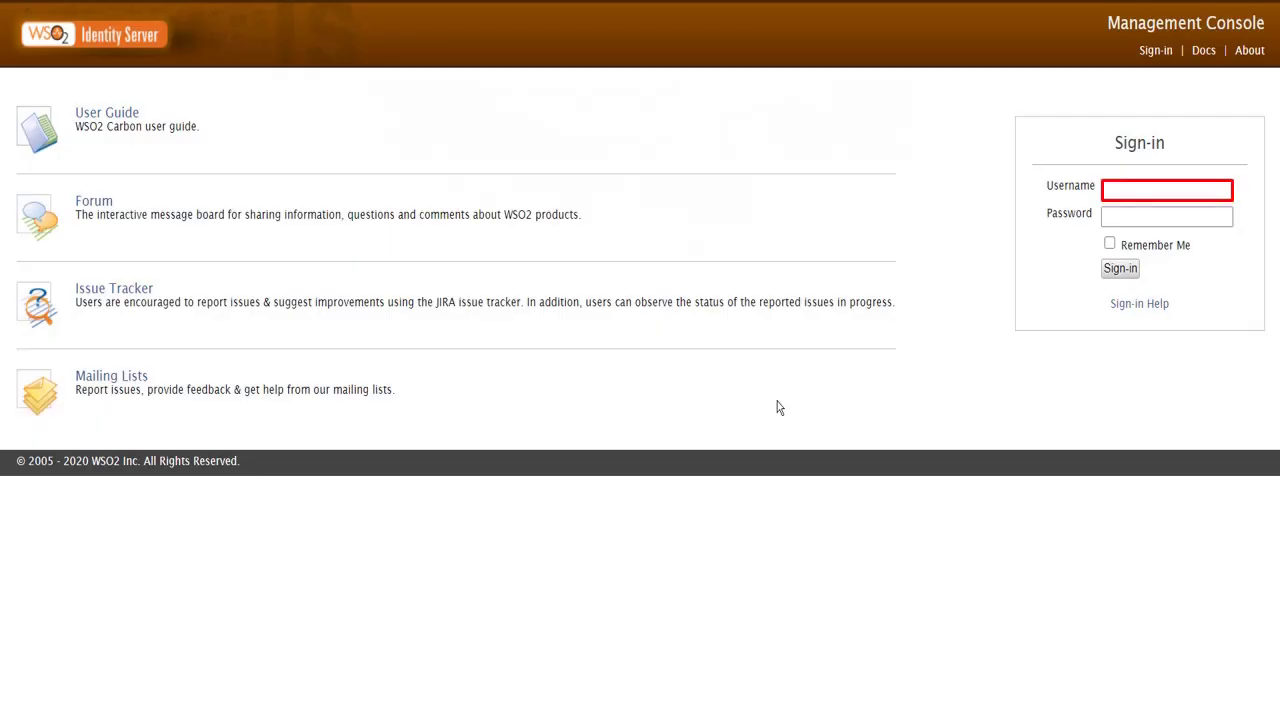
# Step: Sign in to the WSO2 Management Console with the administrator username and password
pyautogui.write('admin')
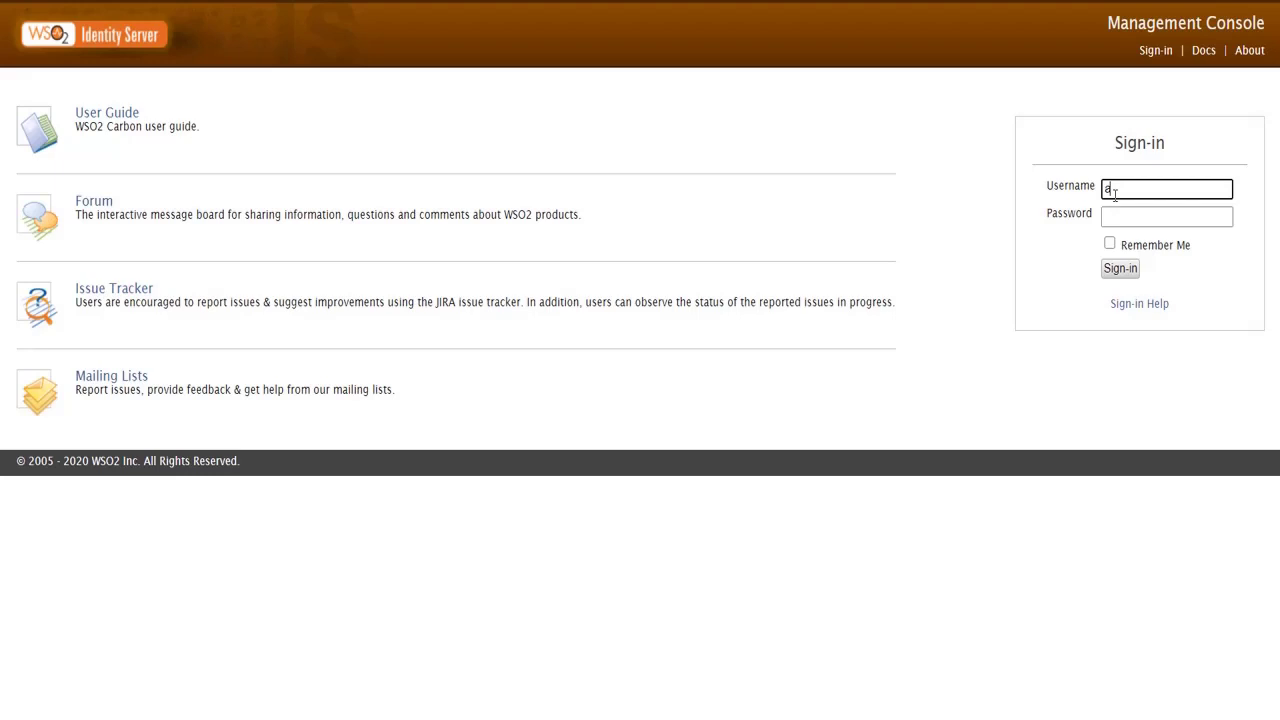
pyautogui.press('Tab')
pyautogui.click(1114, 215)
pyautogui.write('ad')
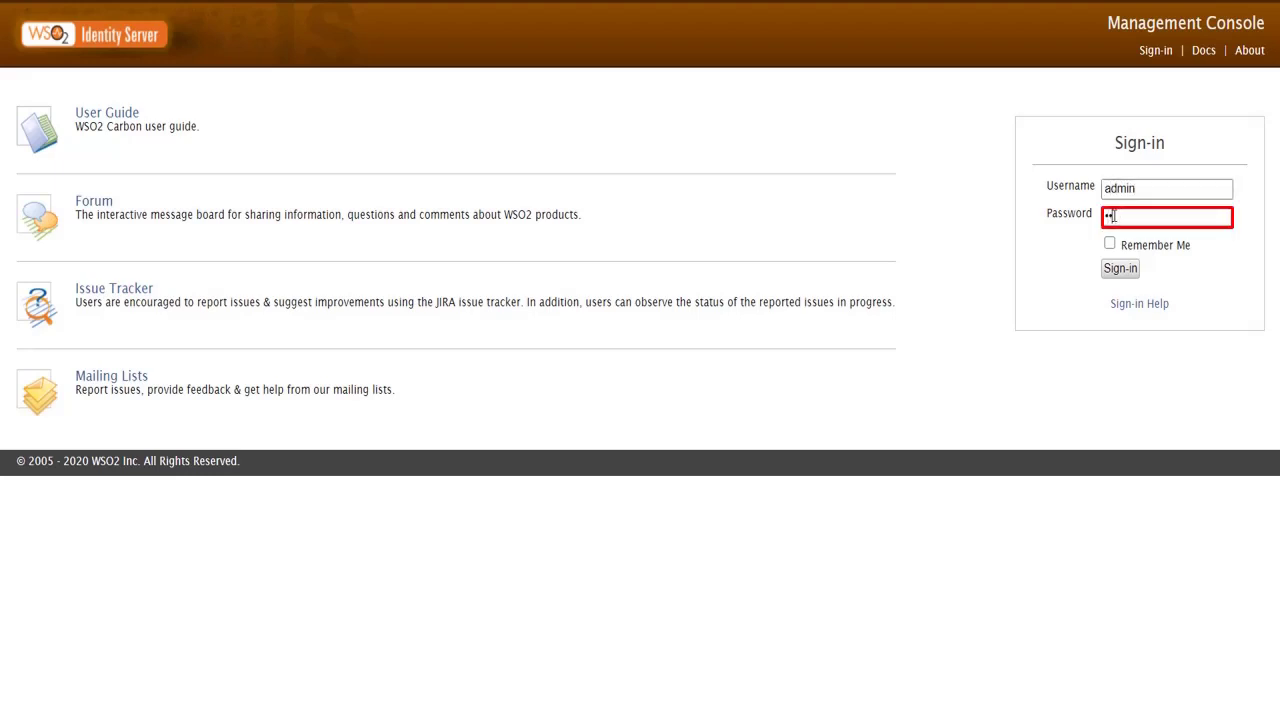
pyautogui.write('min')
pyautogui.click(1120, 270)
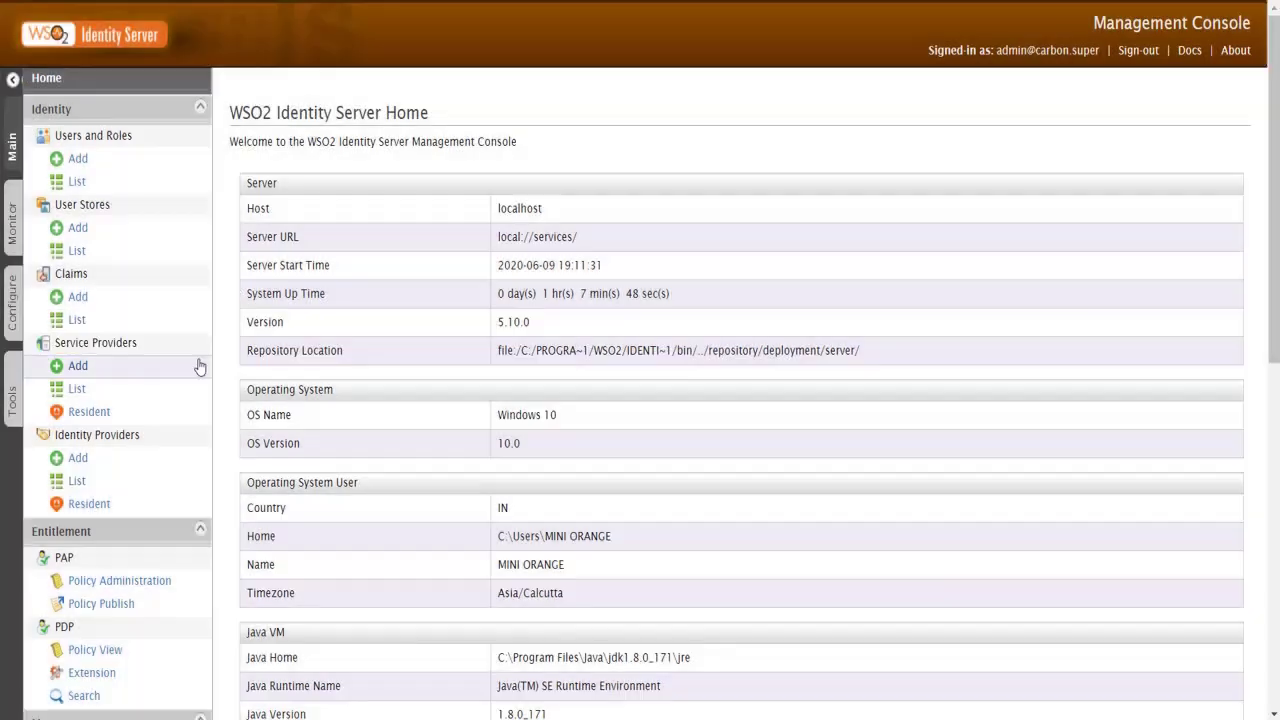
# Step: Add a service provider named miniOrange with description 'wp OAuth client' and register it
pyautogui.click(199, 369)
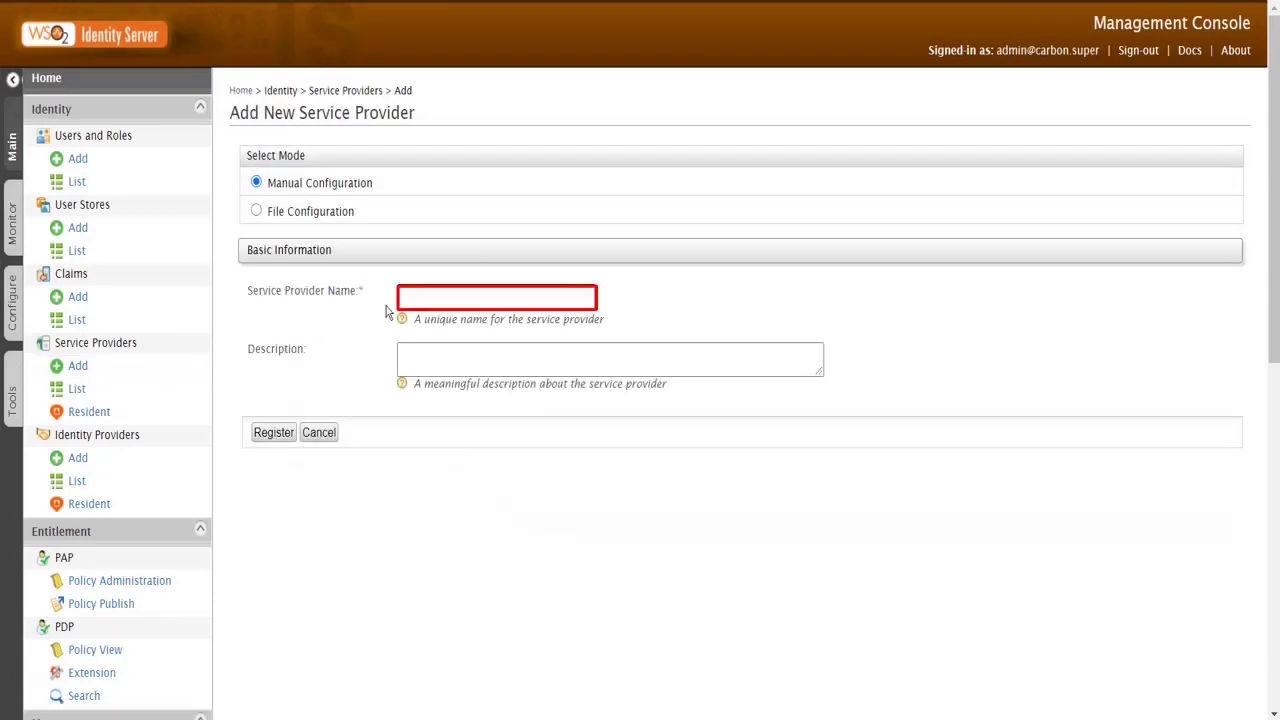
pyautogui.write('miniOrange')
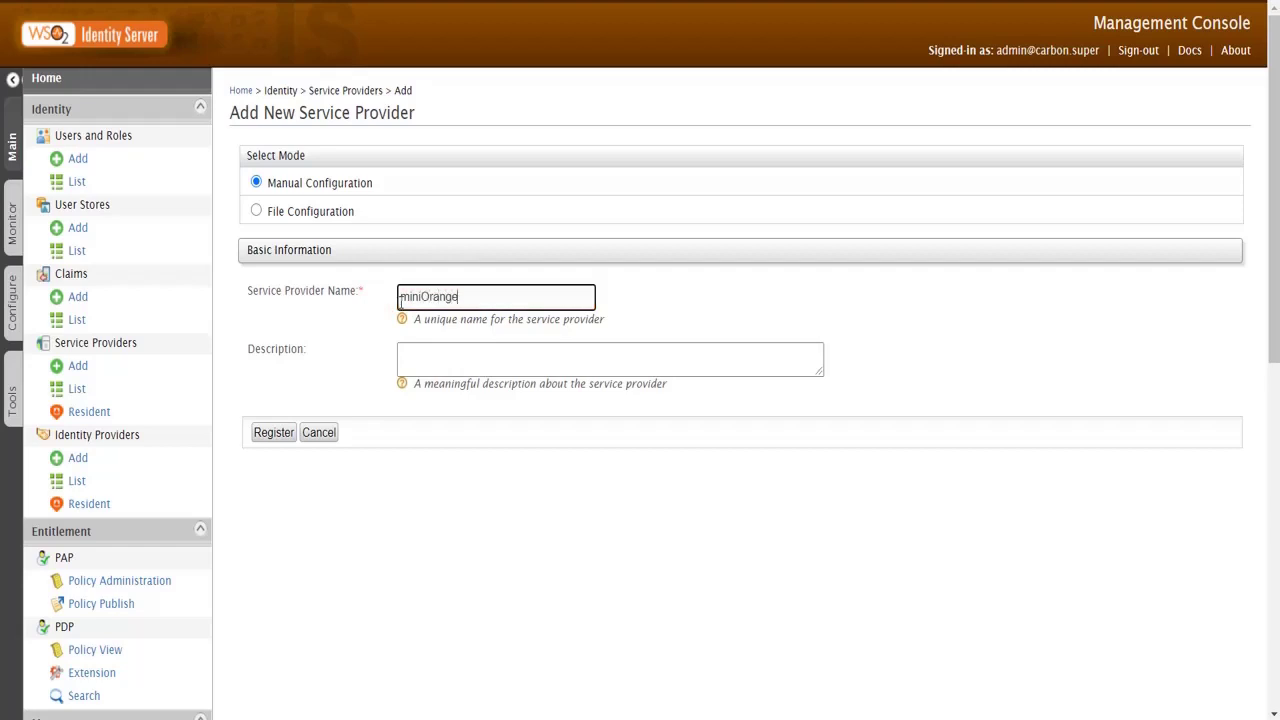
pyautogui.click(404, 352)
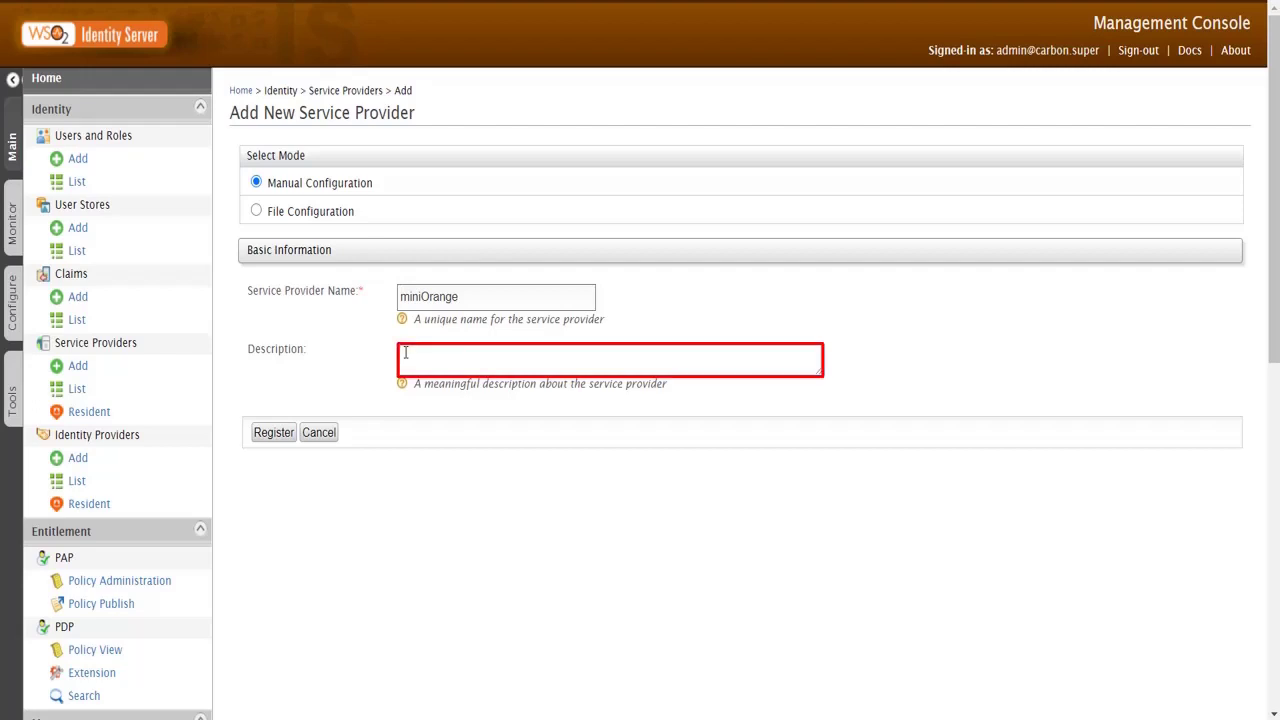
pyautogui.write('wp OAuth client')
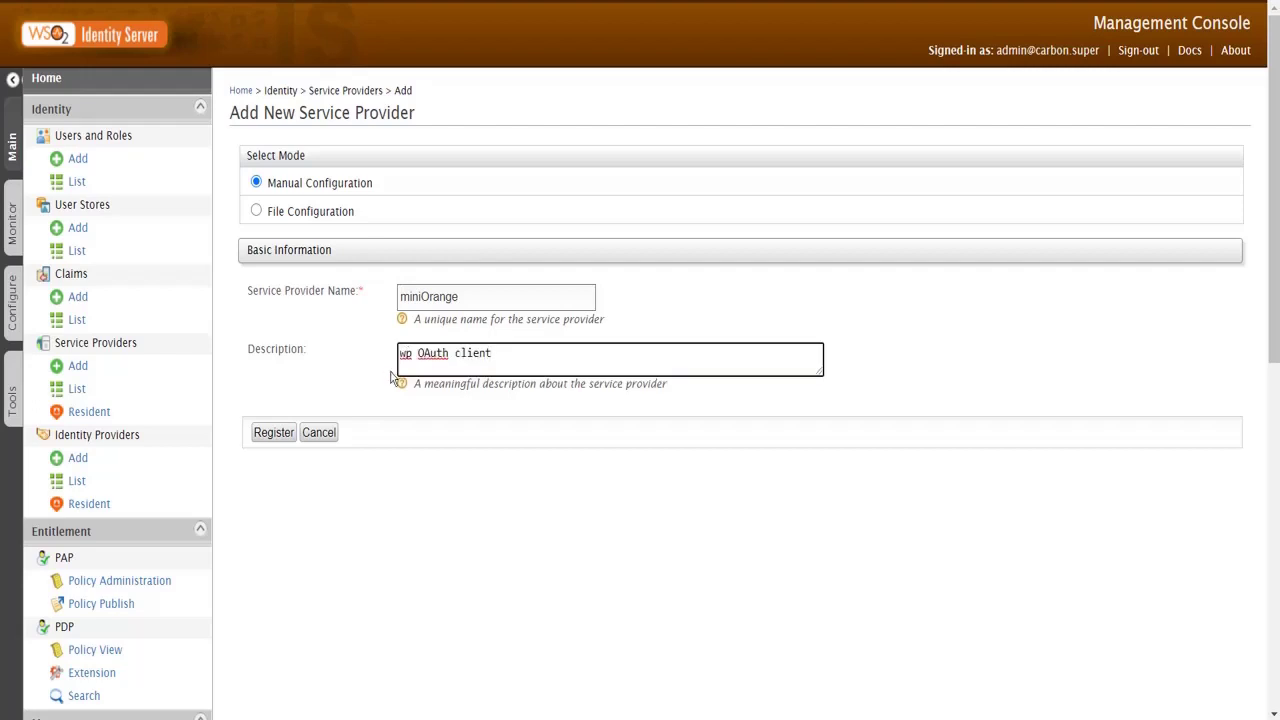
pyautogui.click(276, 432)
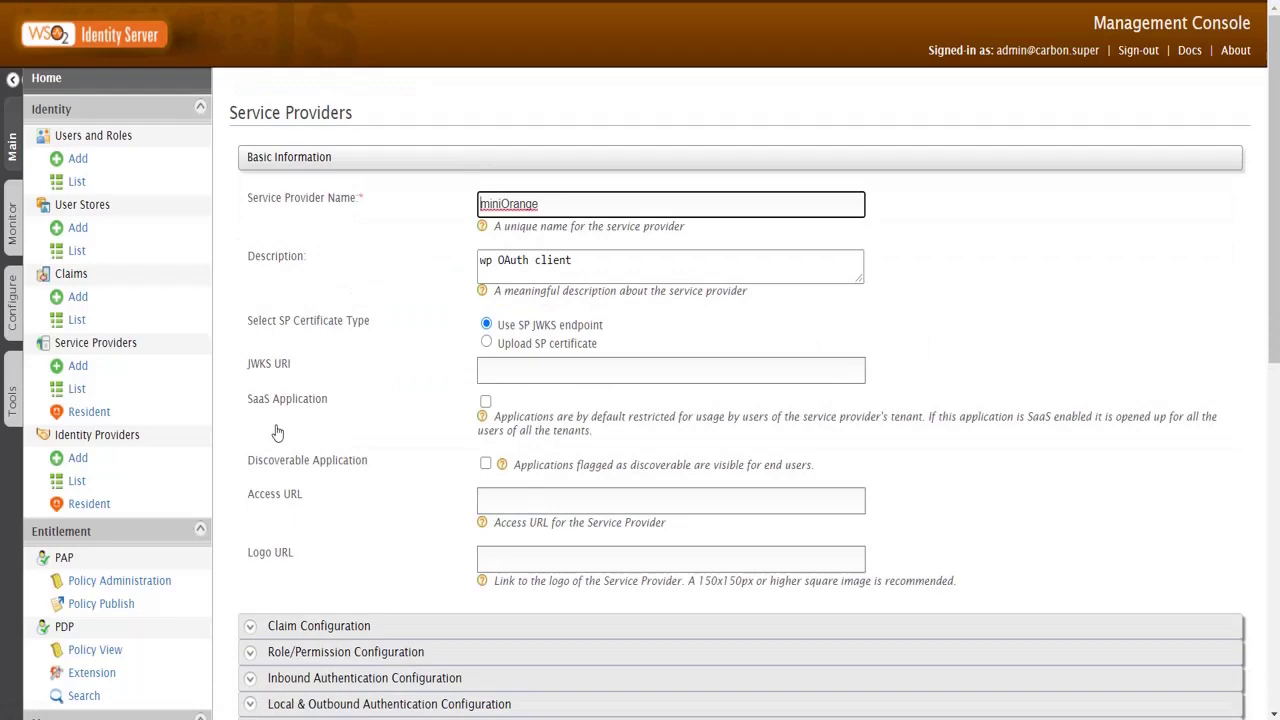
# Step: Expand Inbound Authentication and OAuth/OpenID Connect Configuration, then start configuring the OAuth application
pyautogui.scroll(-1, 277, 431)
pyautogui.scroll(-2, 322, 600)
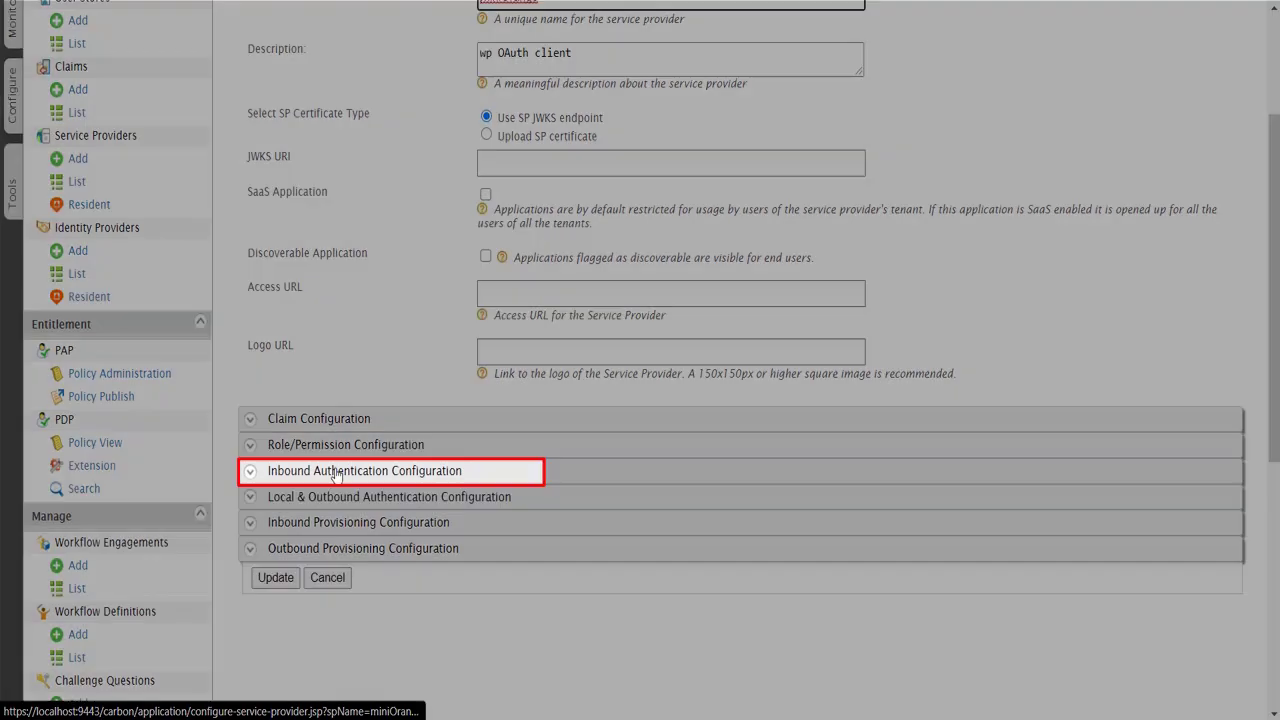
pyautogui.click(336, 472)
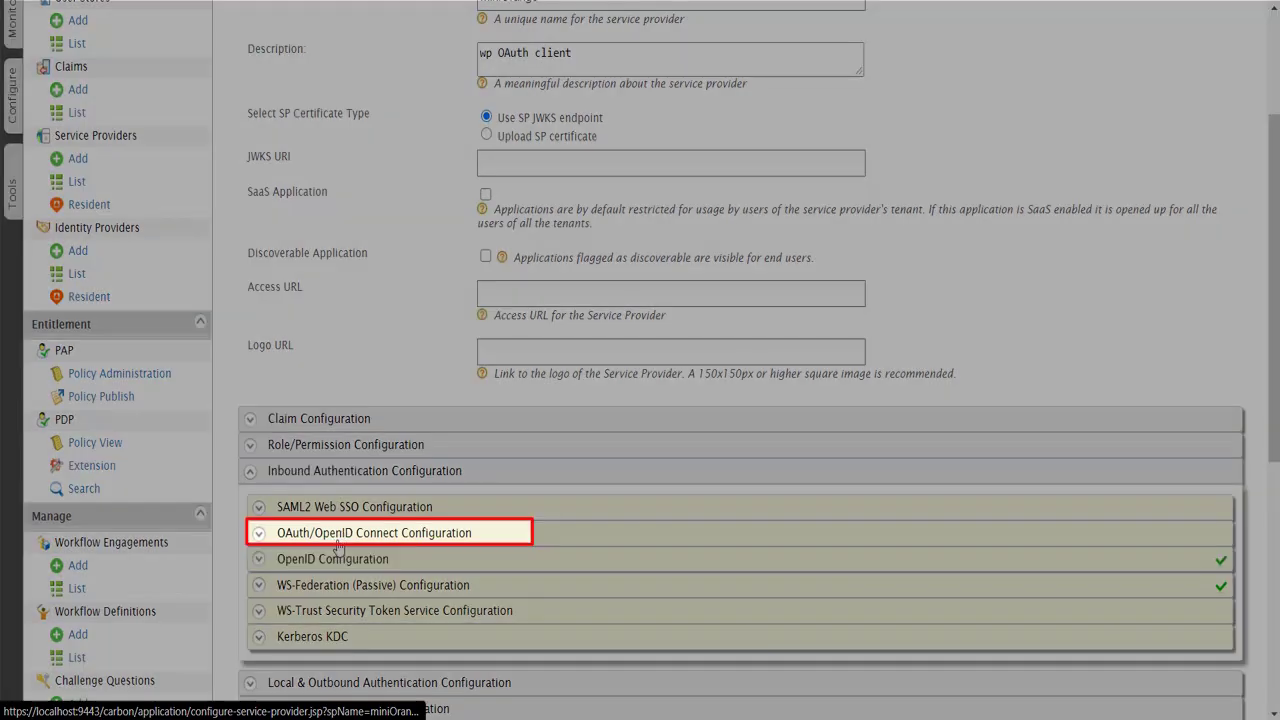
pyautogui.click(338, 546)
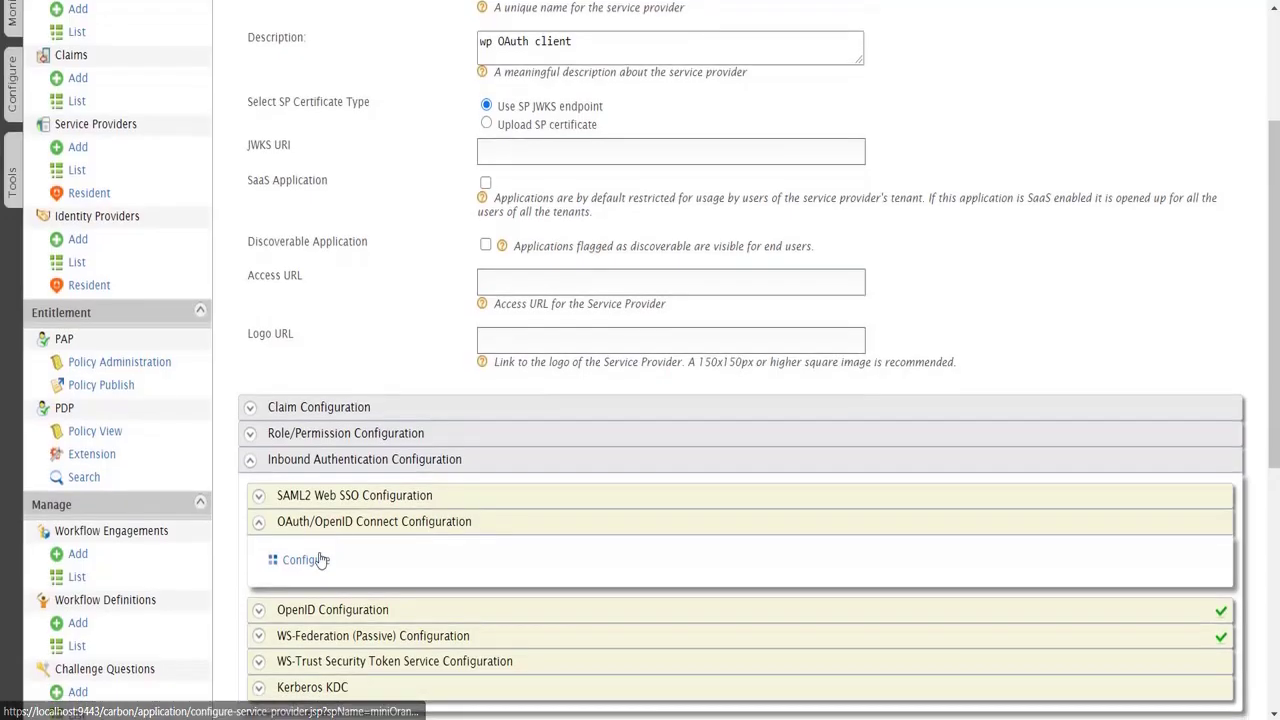
pyautogui.click(320, 558)
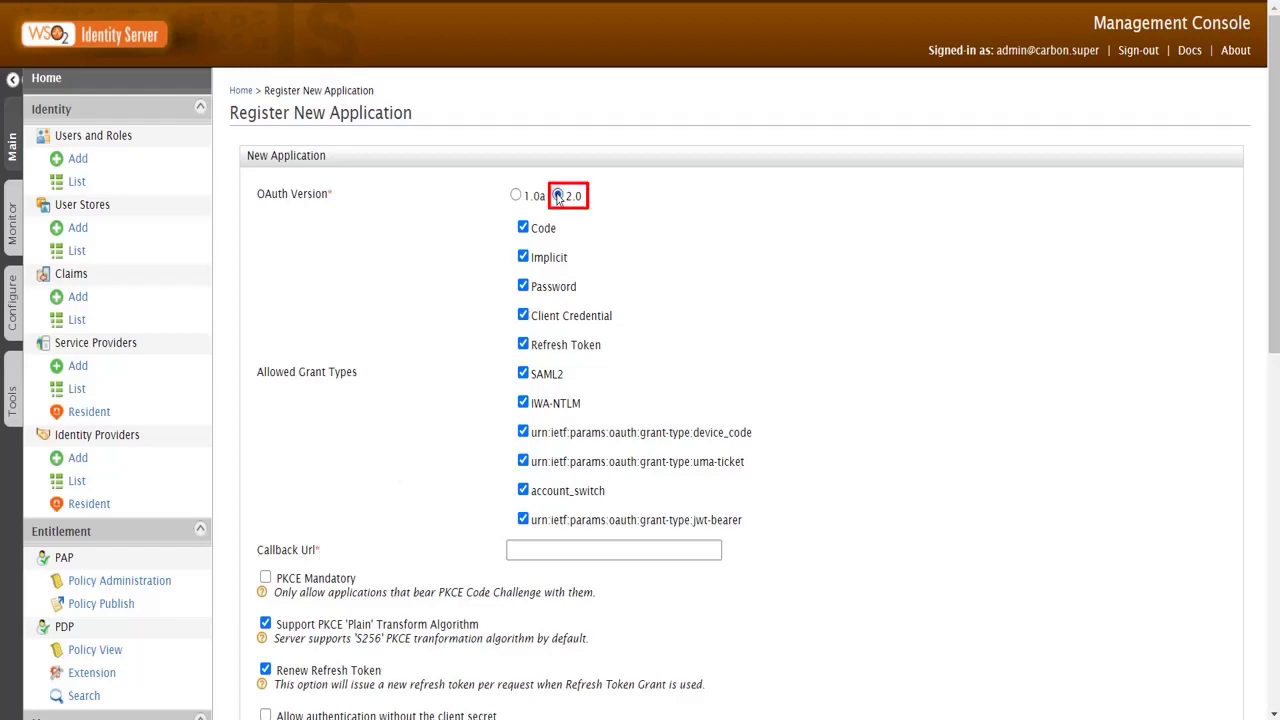
pyautogui.scroll(-2, 559, 197)
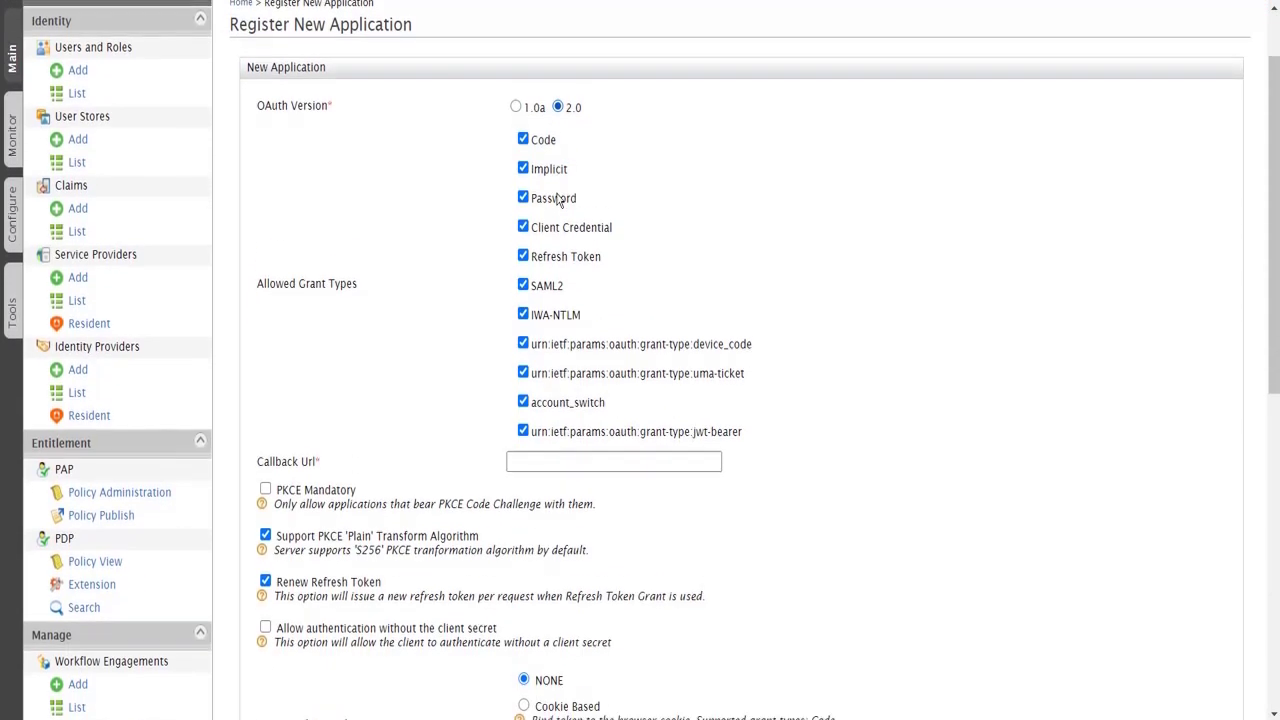
pyautogui.click(550, 446)
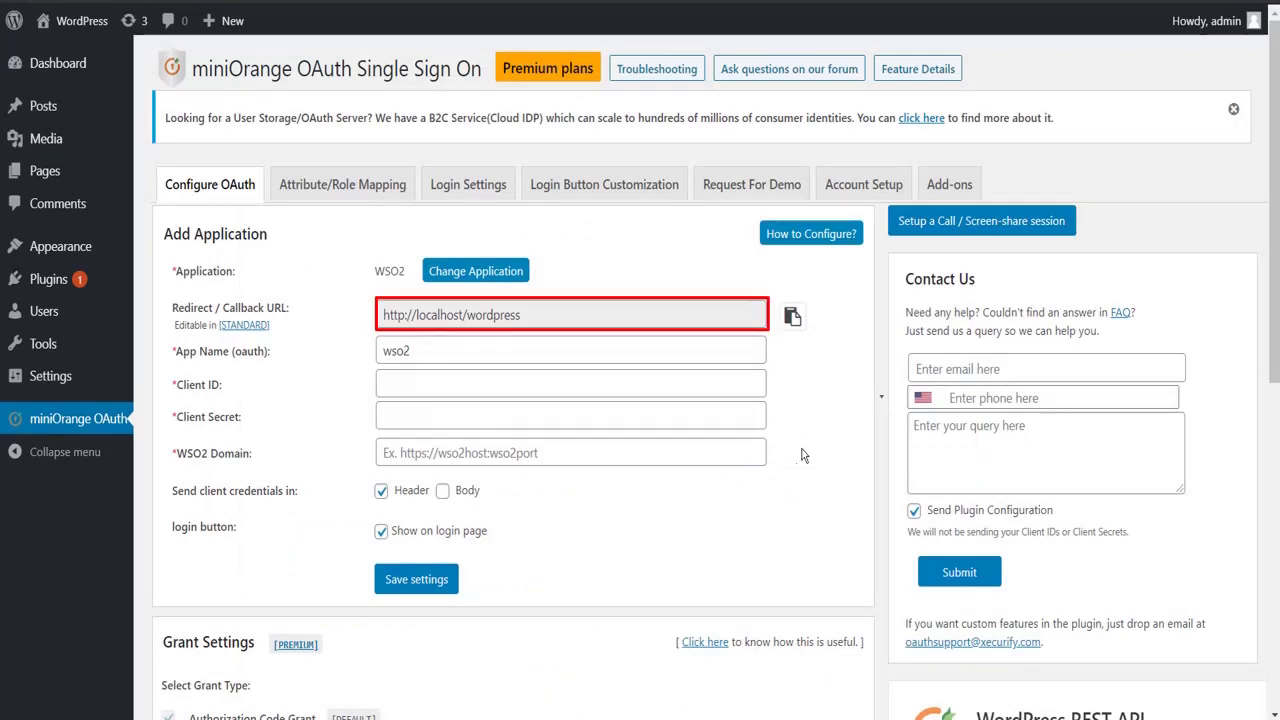
pyautogui.click(792, 316)
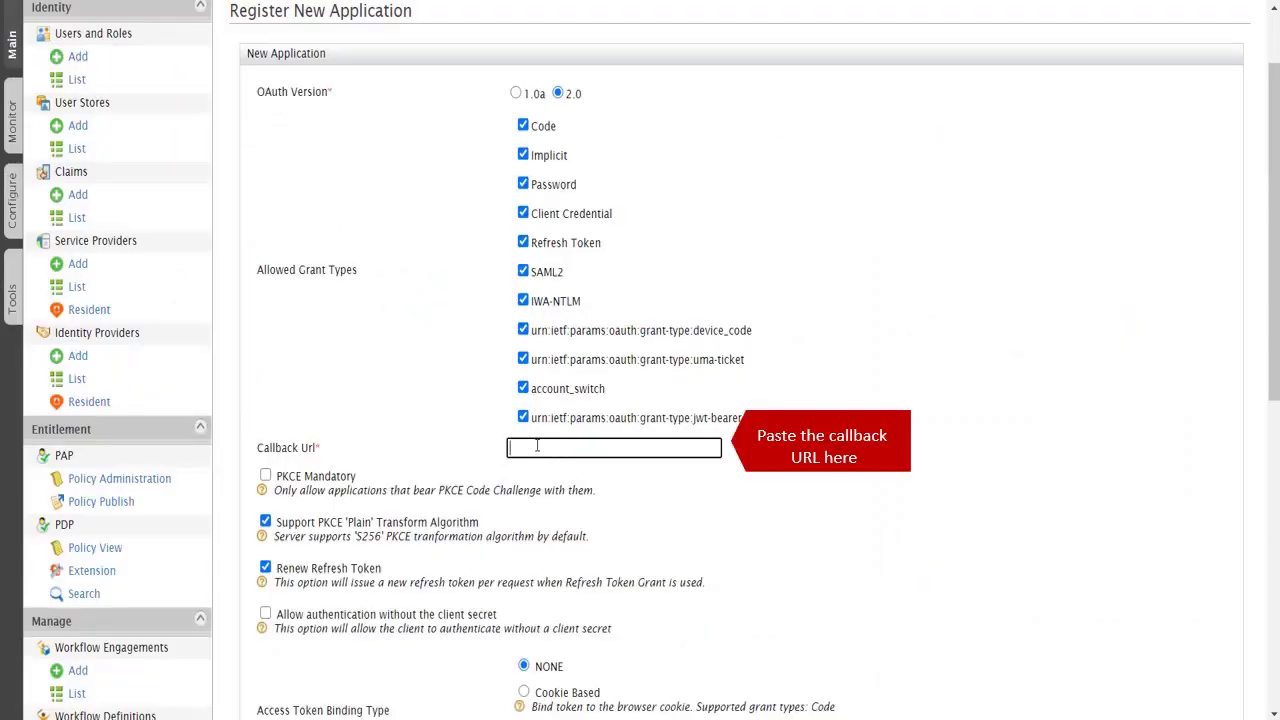
pyautogui.hotkey('ctrl', 'v')
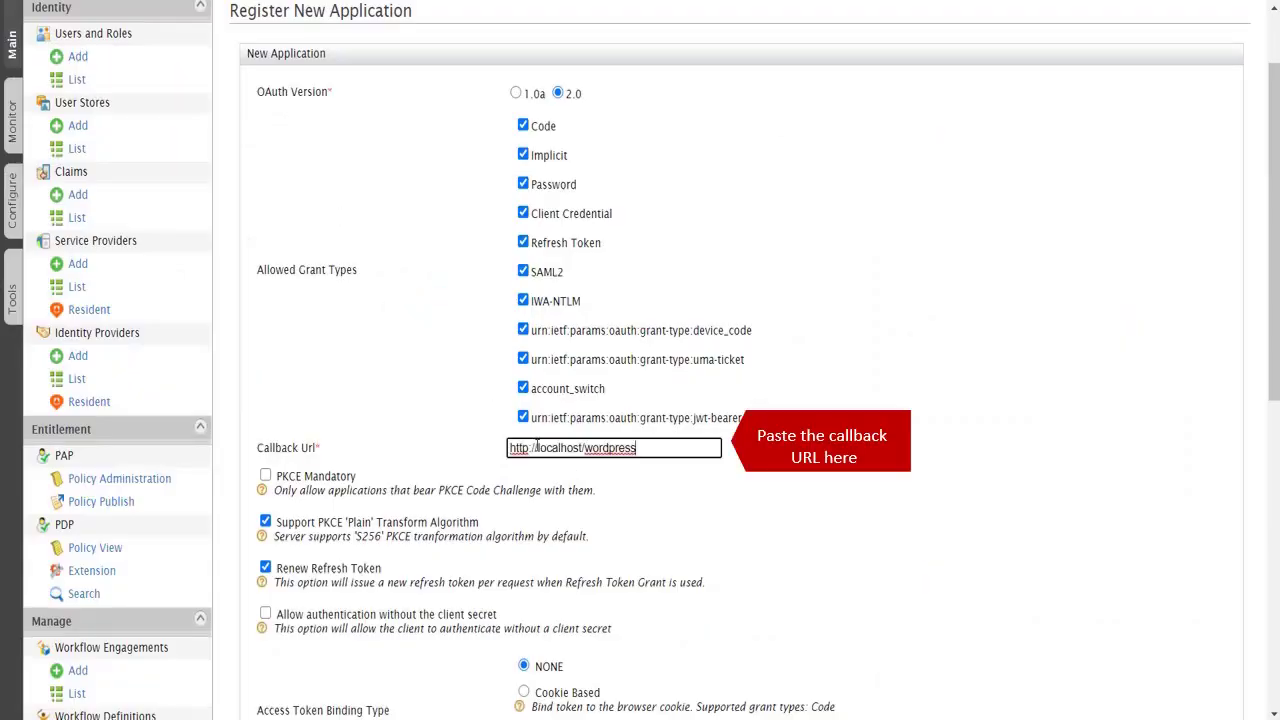
pyautogui.scroll(-3, 738, 465)
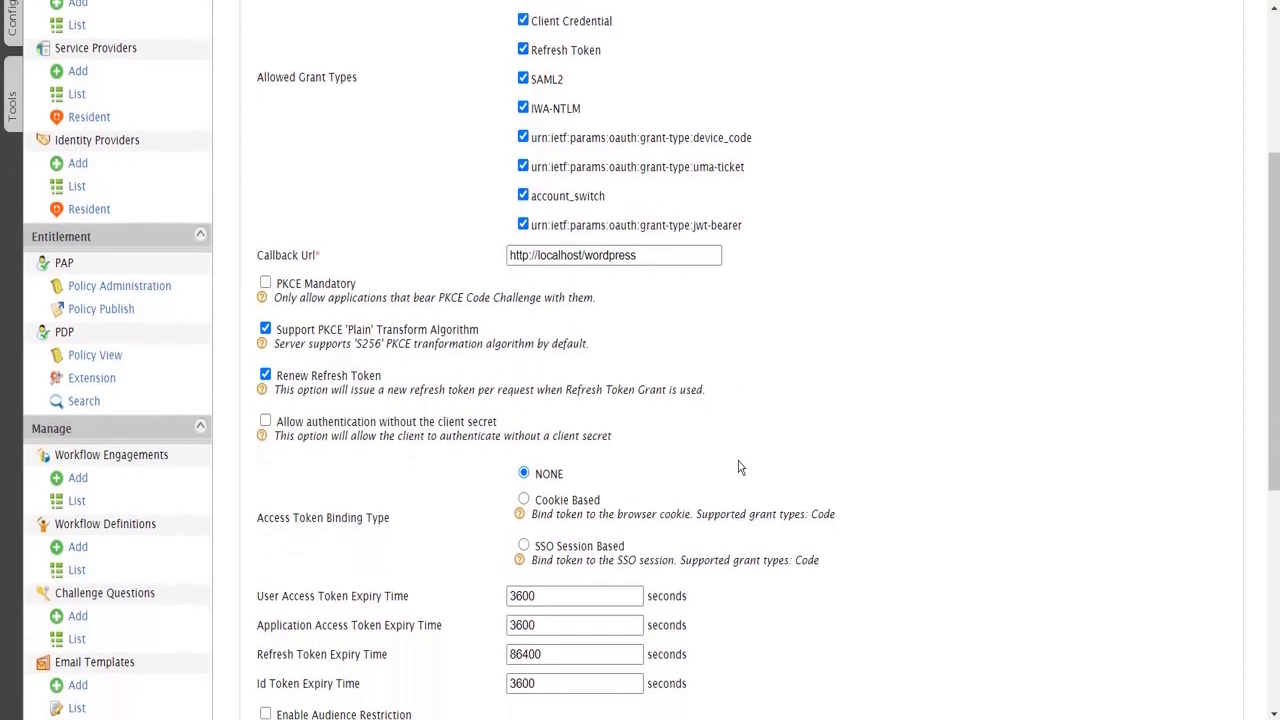
pyautogui.scroll(-4, 740, 467)
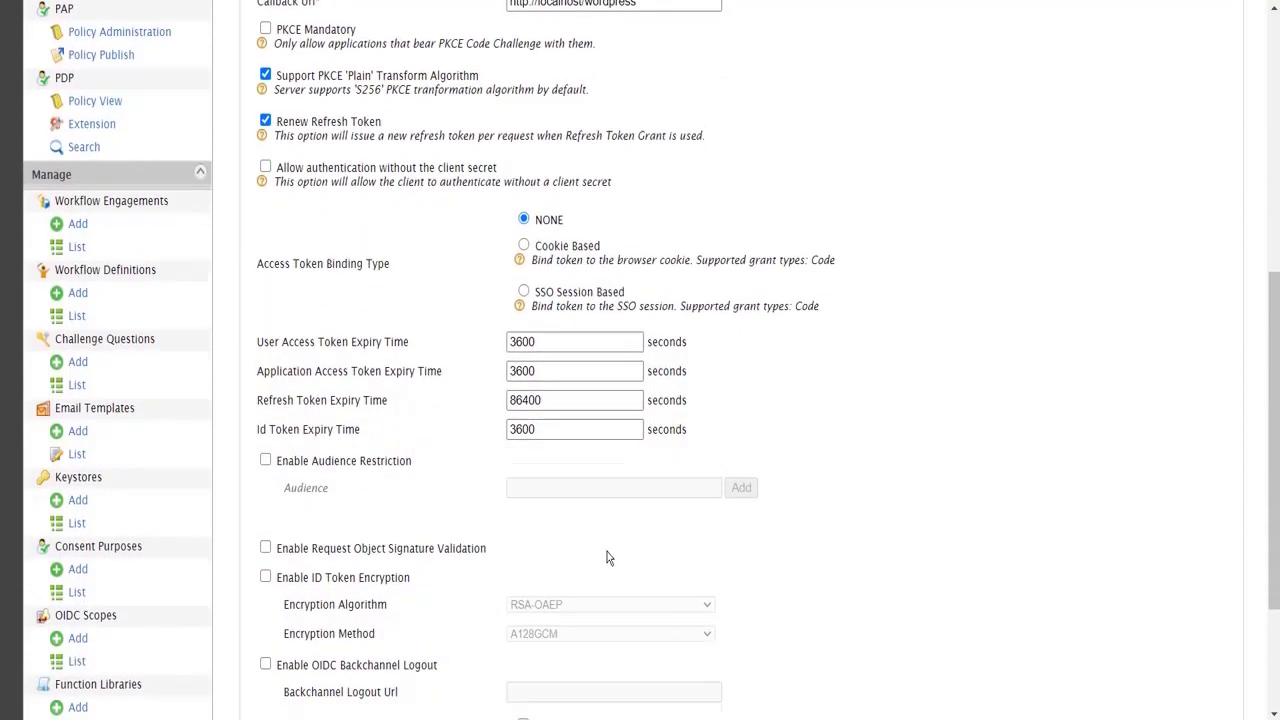
pyautogui.scroll(-3, 607, 557)
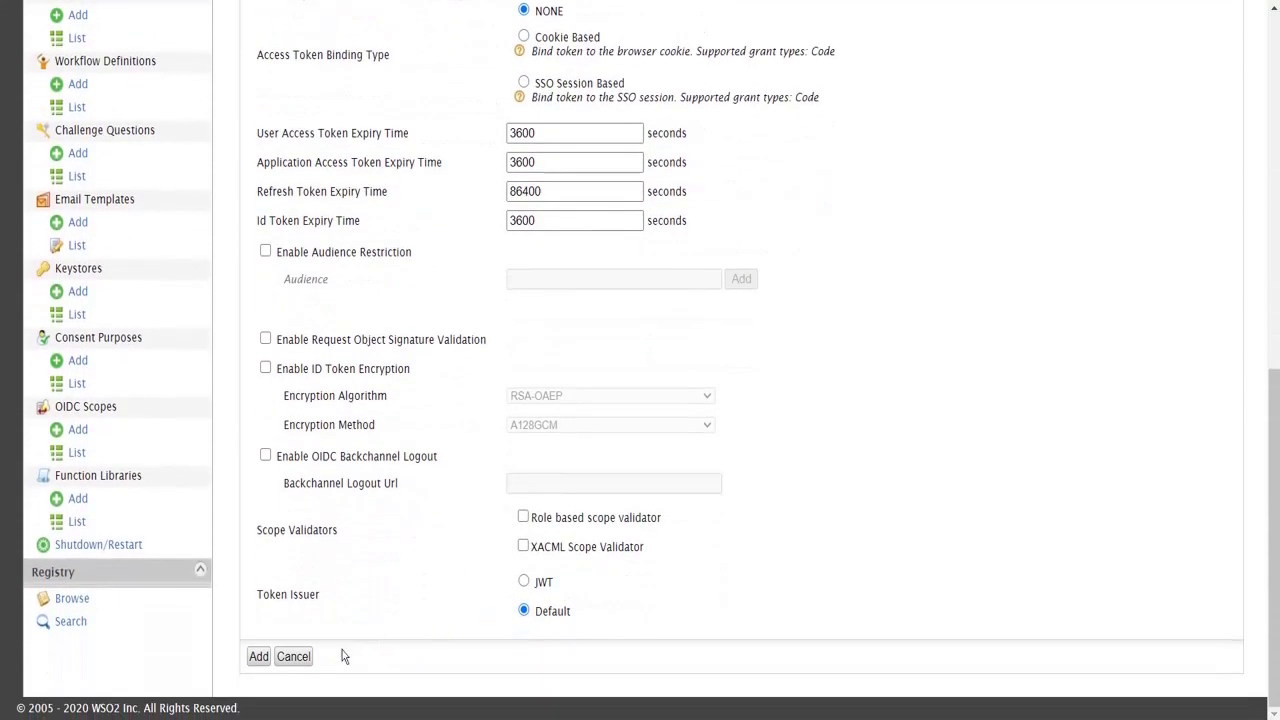
# Step: Add the OAuth application, dismiss the success message, and expand Claim Configuration
pyautogui.click(258, 656)
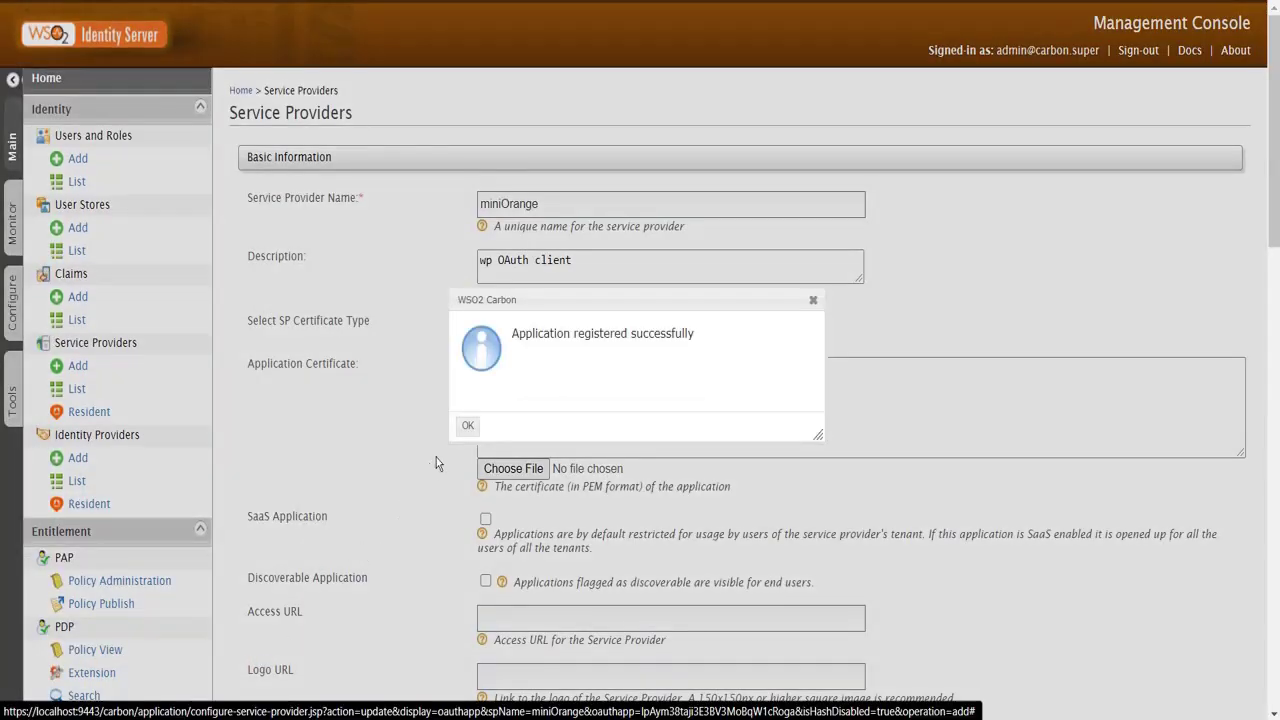
pyautogui.click(466, 425)
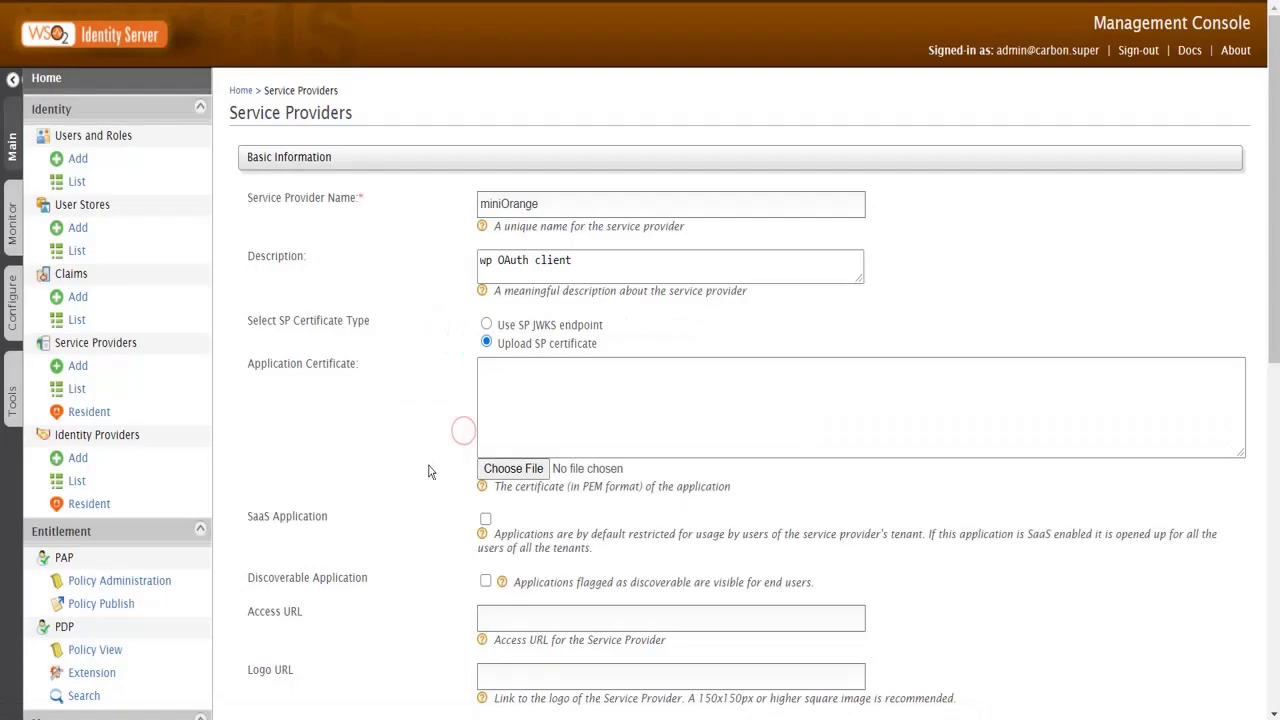
pyautogui.scroll(-2, 421, 482)
pyautogui.click(410, 504)
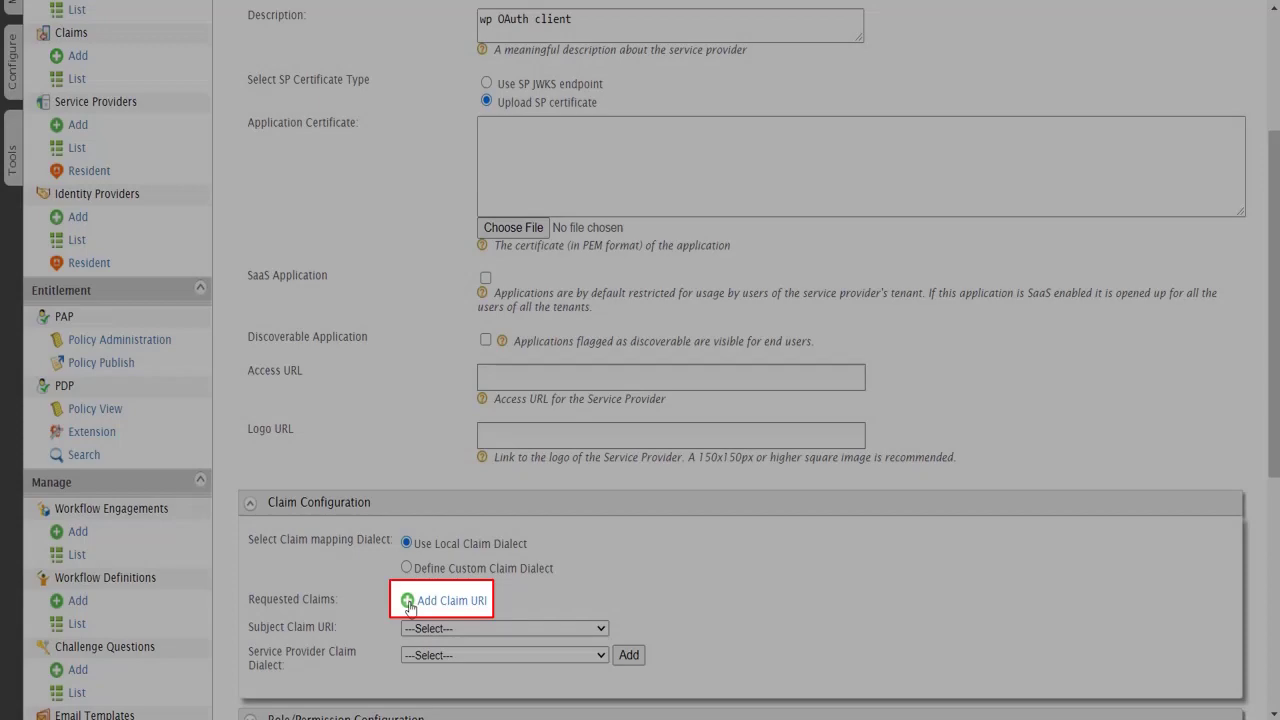
# Step: Request the active claim, use emailaddress as subject claim with the OpenID dialect, and update
pyautogui.click(409, 601)
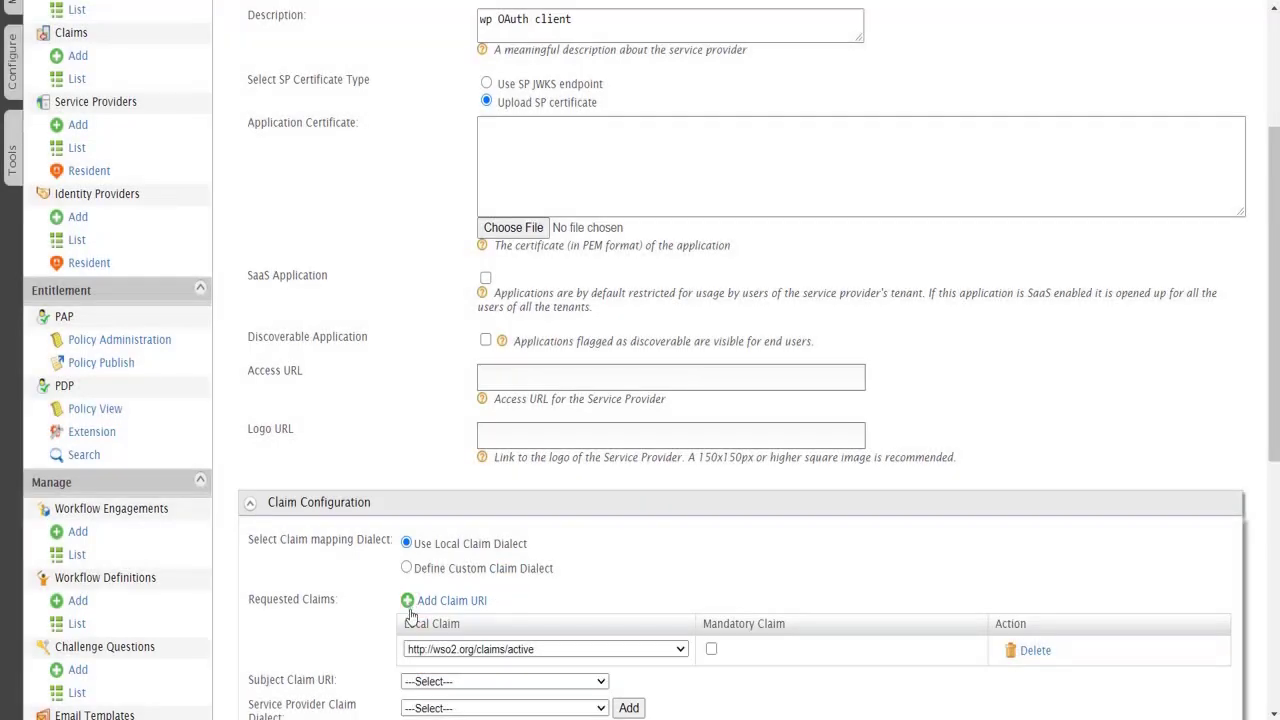
pyautogui.scroll(-1, 410, 615)
pyautogui.click(425, 580)
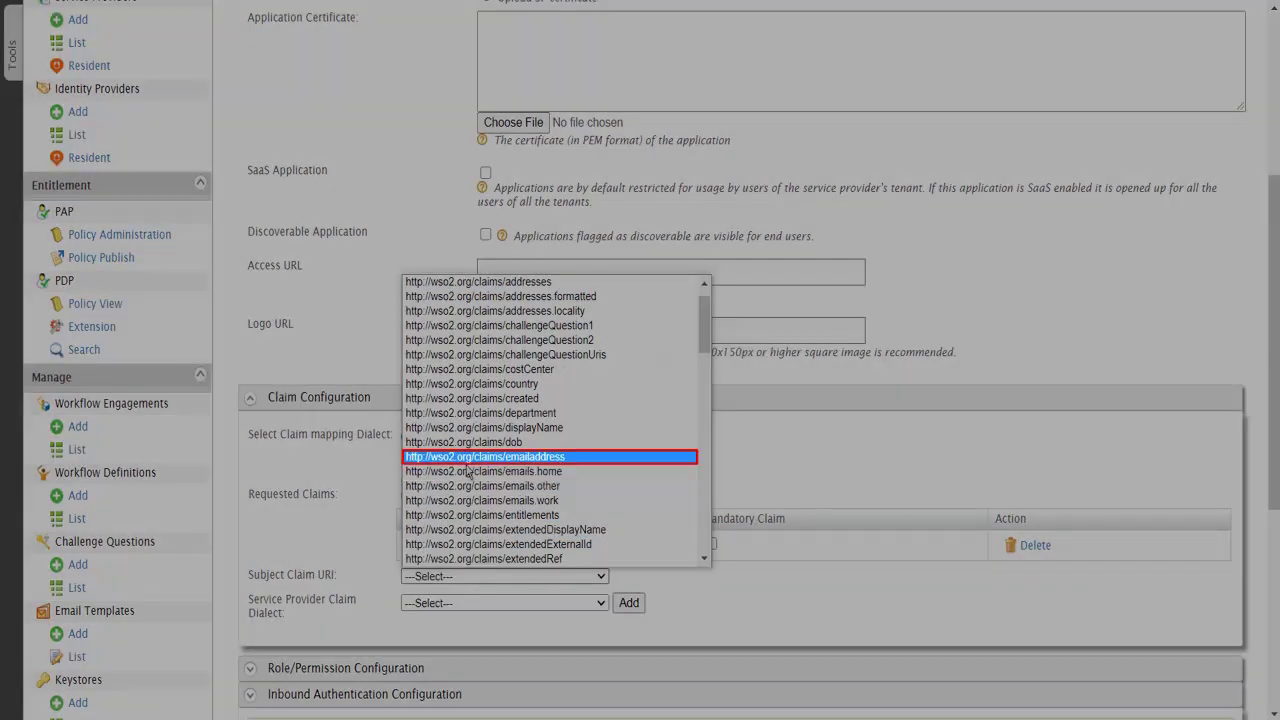
pyautogui.click(466, 460)
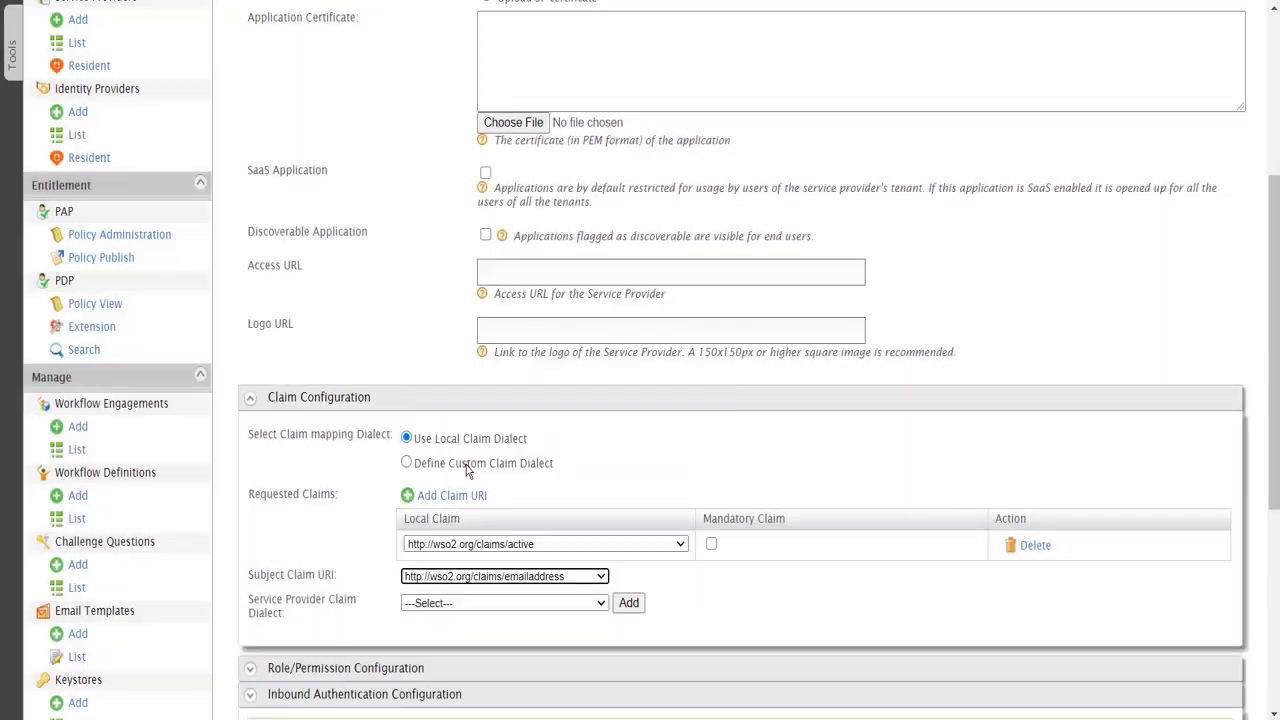
pyautogui.click(478, 603)
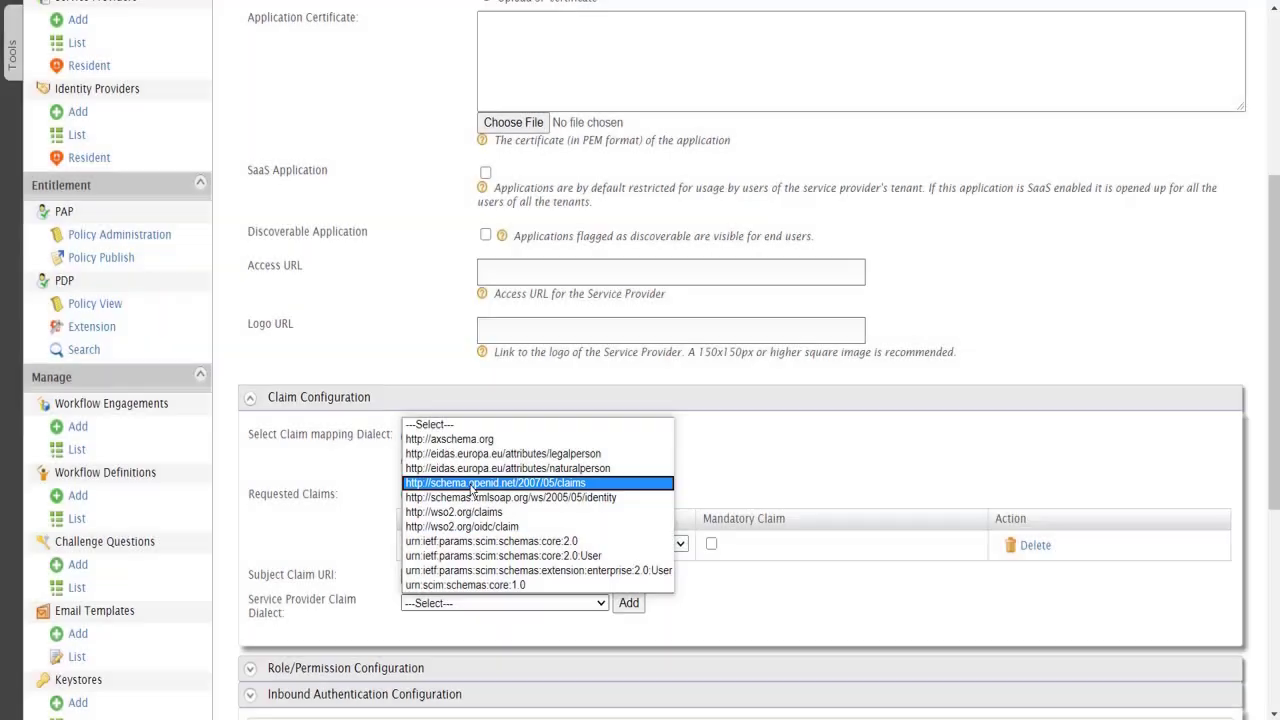
pyautogui.click(472, 483)
pyautogui.scroll(-4, 522, 635)
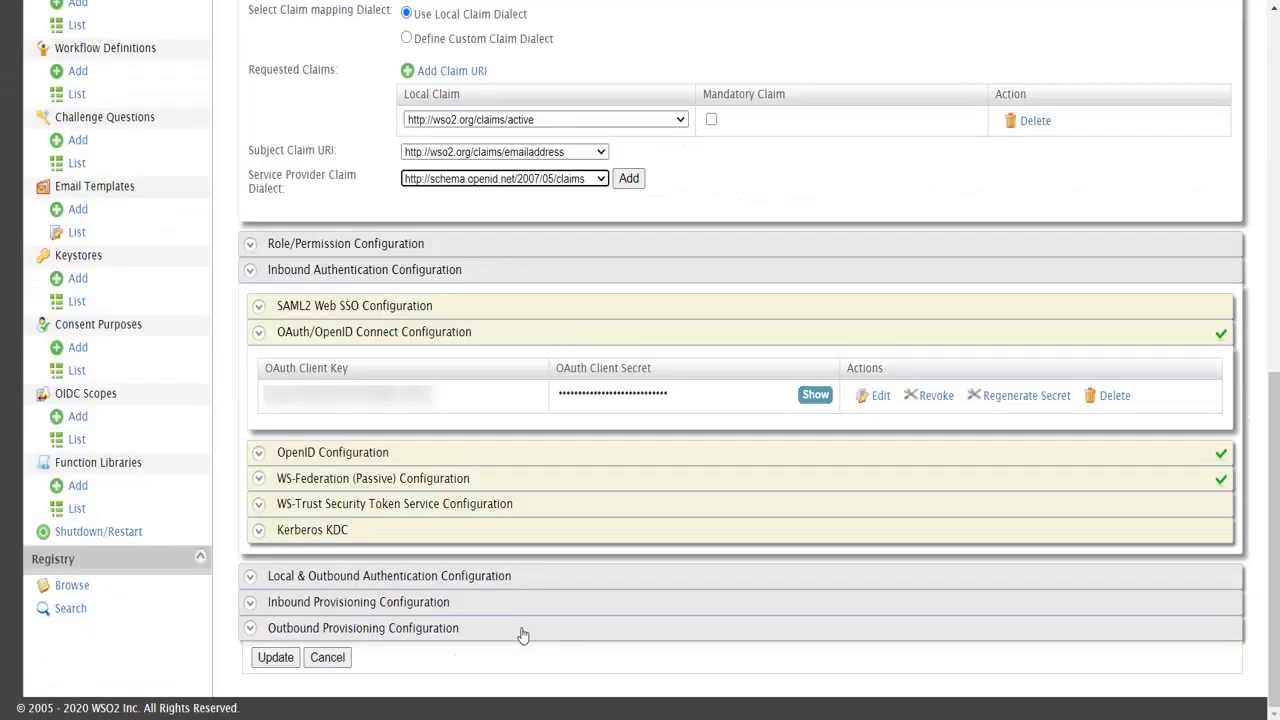
pyautogui.click(277, 657)
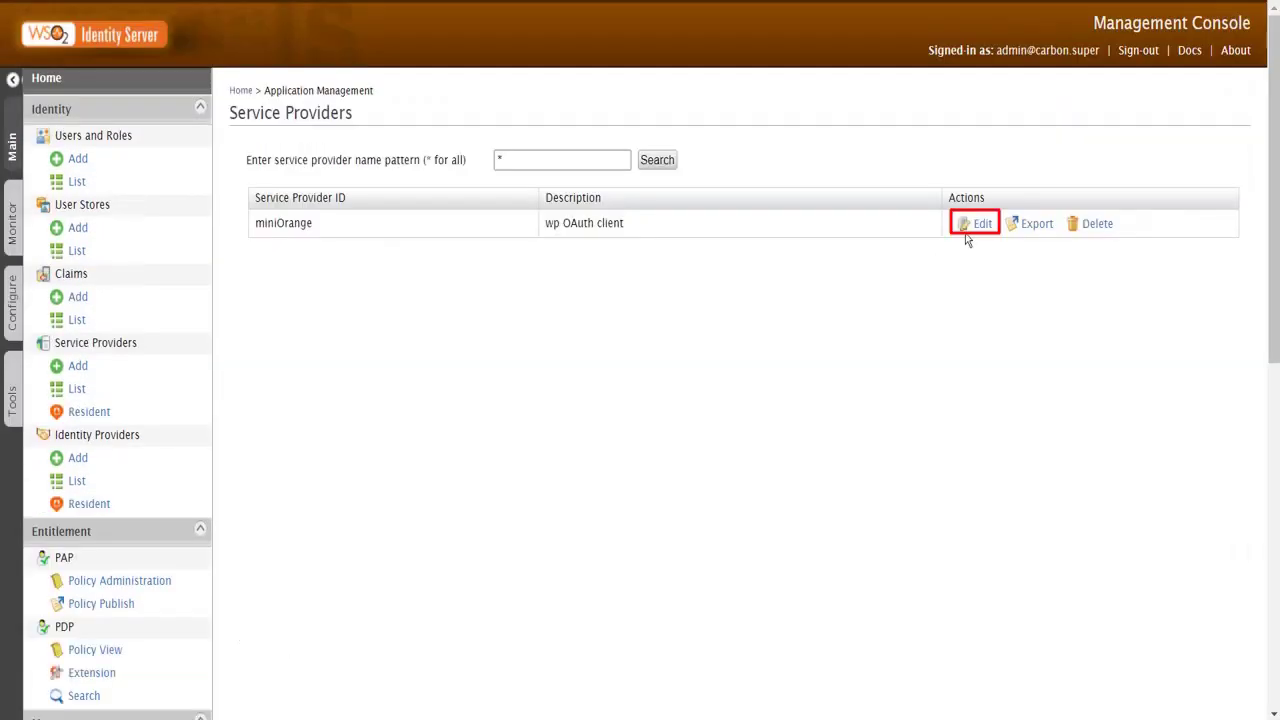
# Step: Edit miniOrange, expand its OAuth/OpenID Connect settings, and select the OAuth client key
pyautogui.click(965, 232)
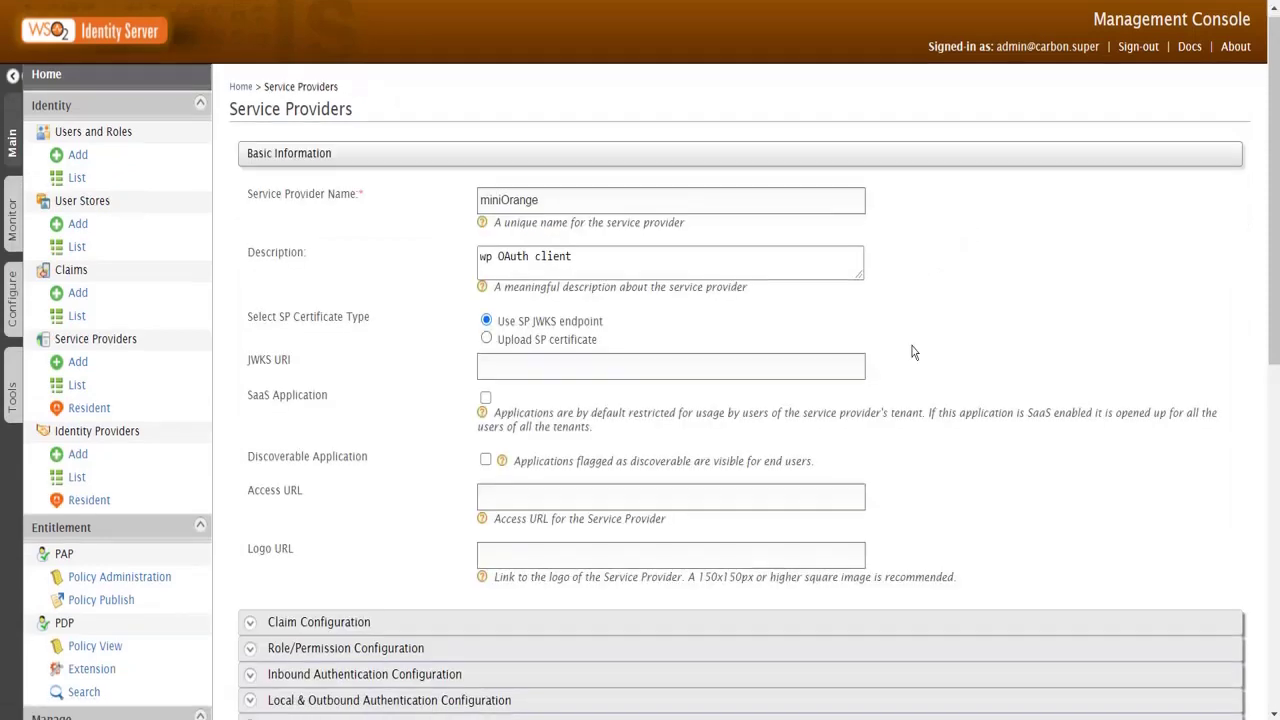
pyautogui.scroll(-2, 912, 352)
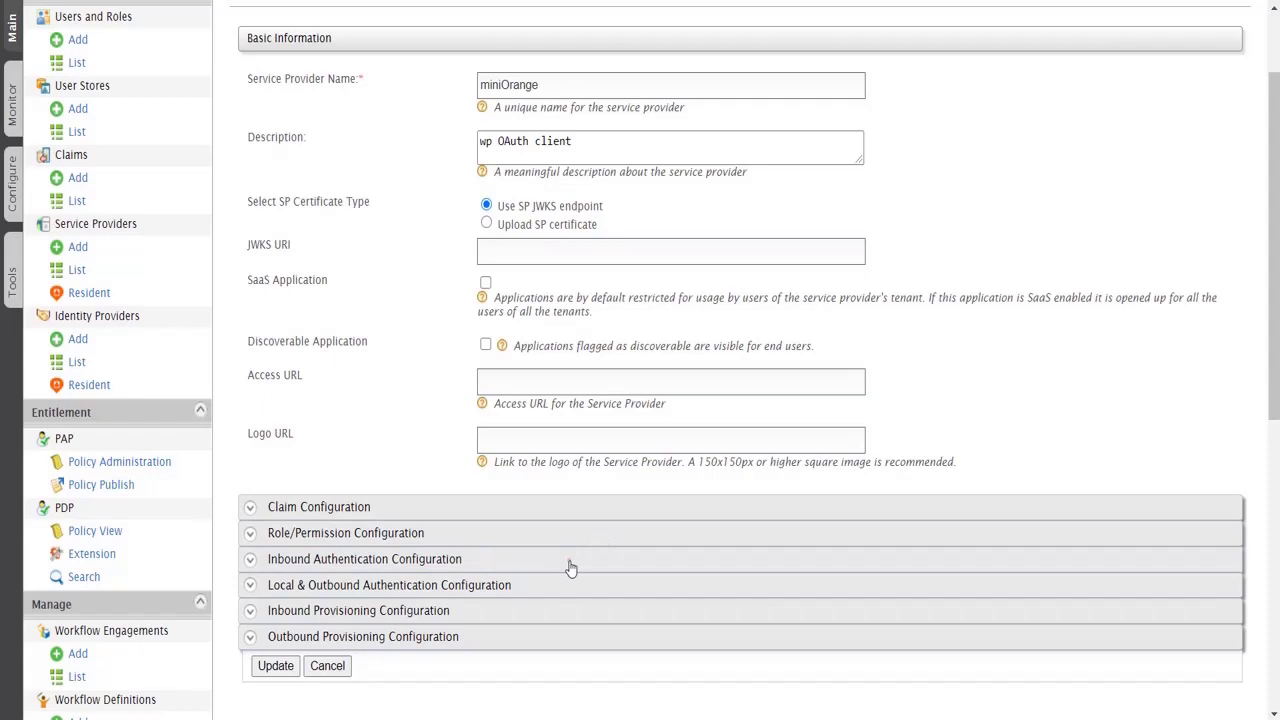
pyautogui.click(570, 568)
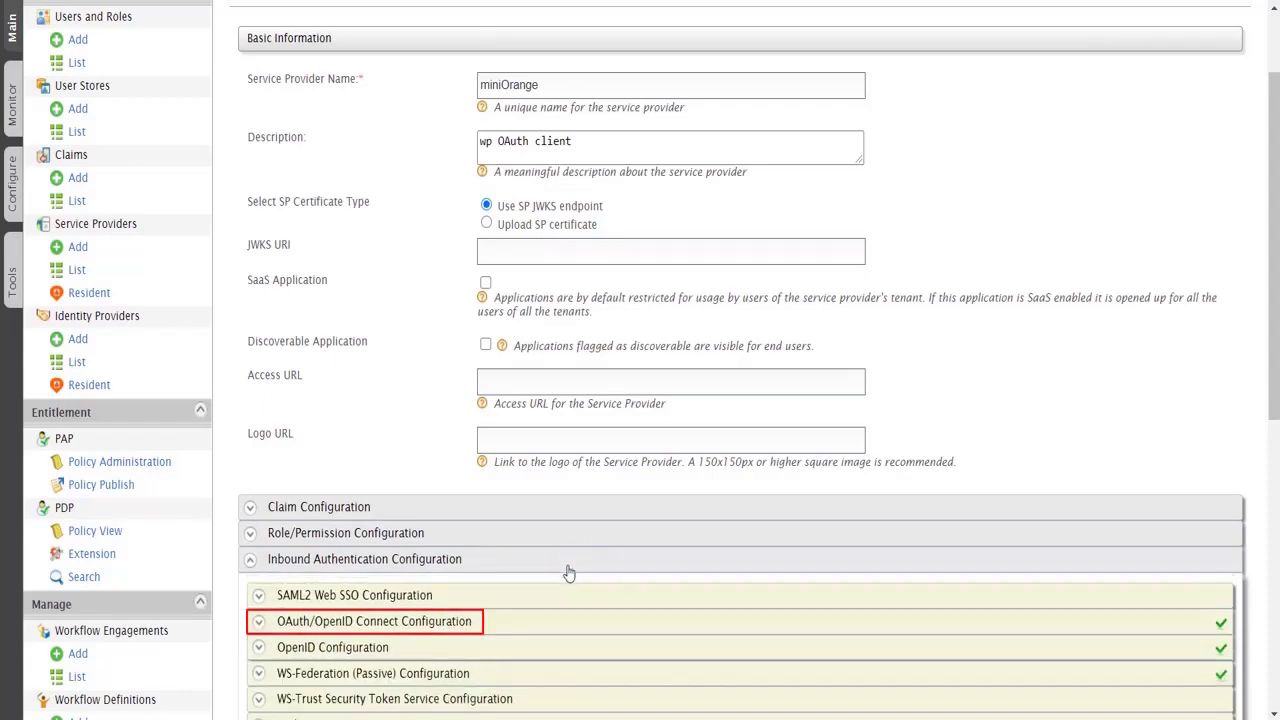
pyautogui.click(560, 624)
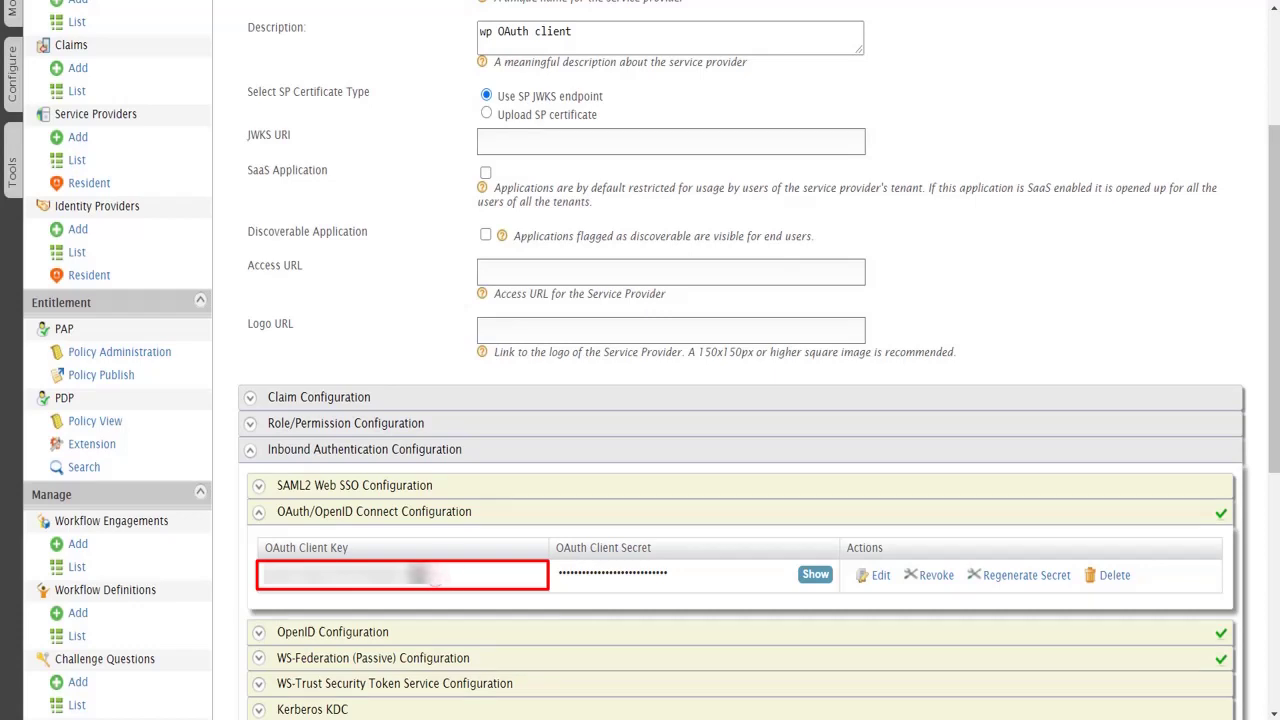
pyautogui.doubleClick(437, 578)
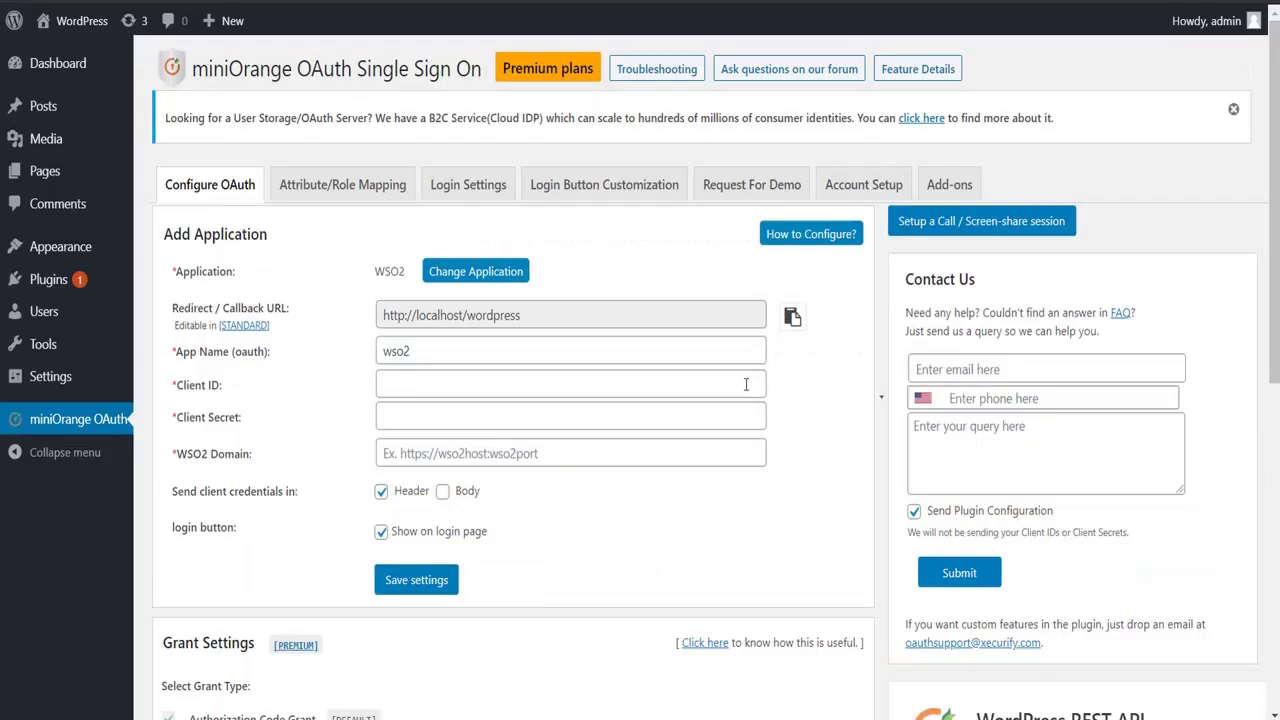
pyautogui.hotkey('ctrl', 'v')
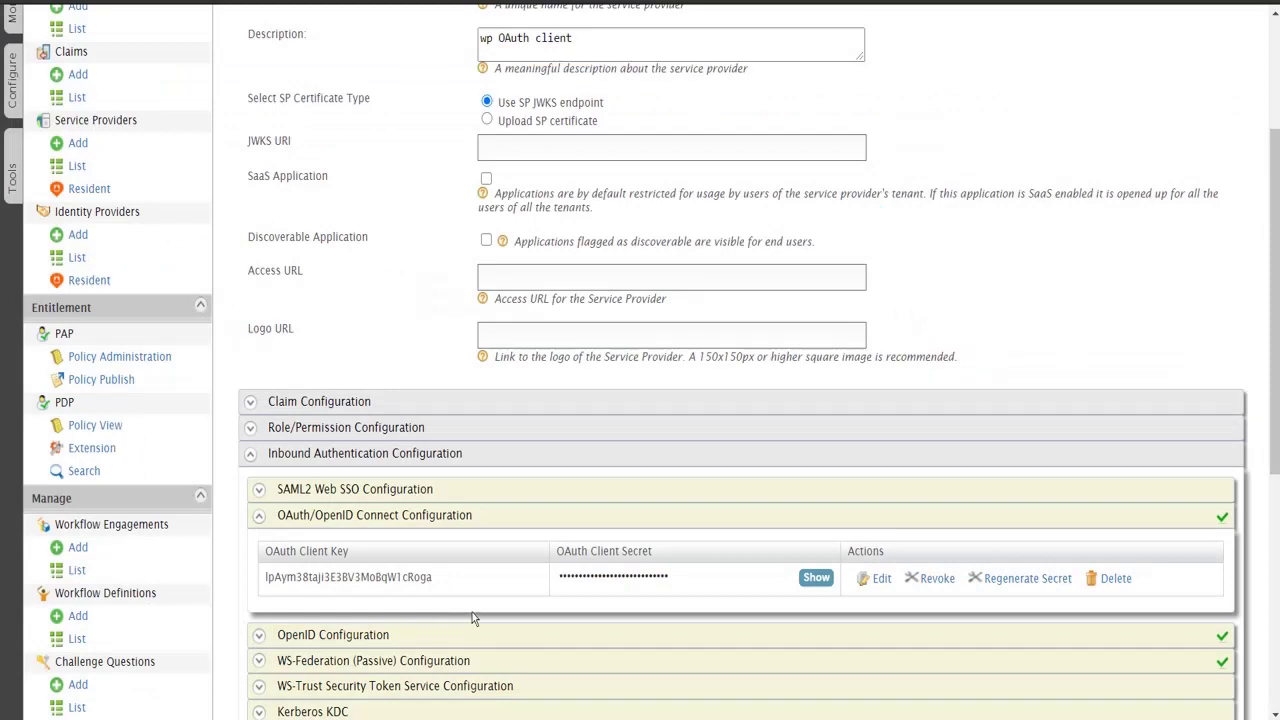
pyautogui.moveTo(677, 580); pyautogui.dragTo(557, 578)
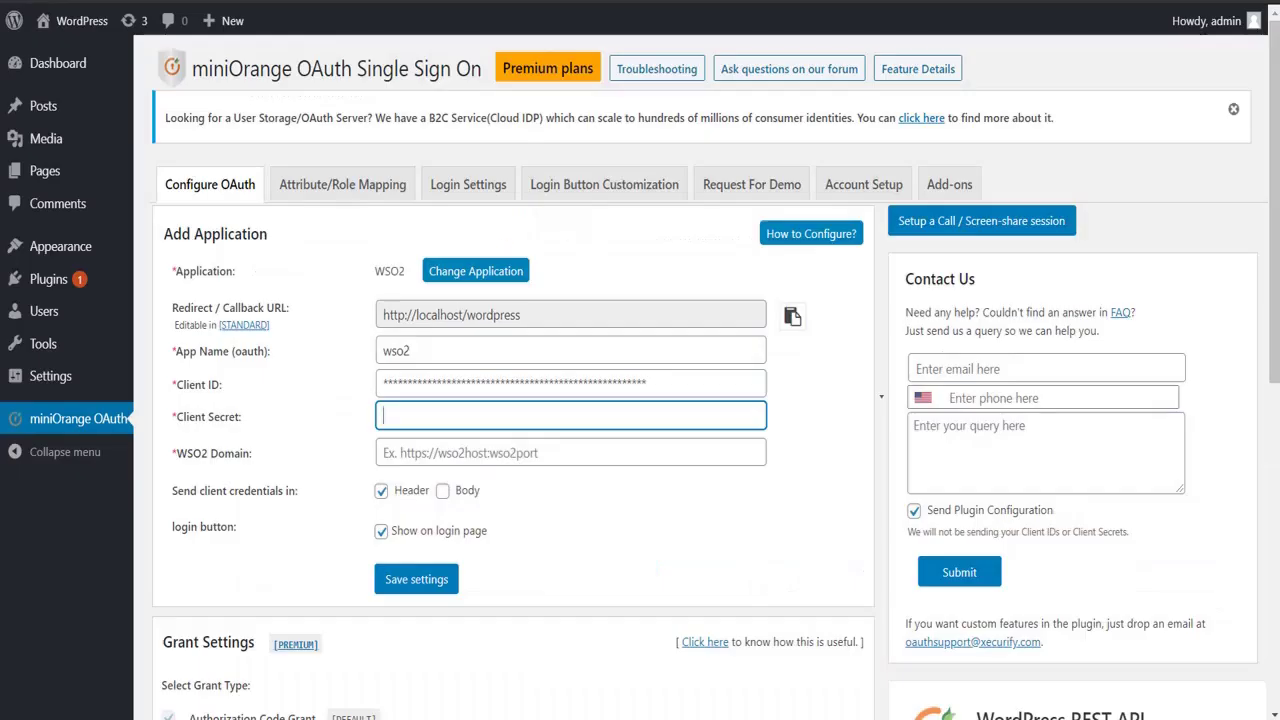
pyautogui.hotkey('ctrl', 'v')
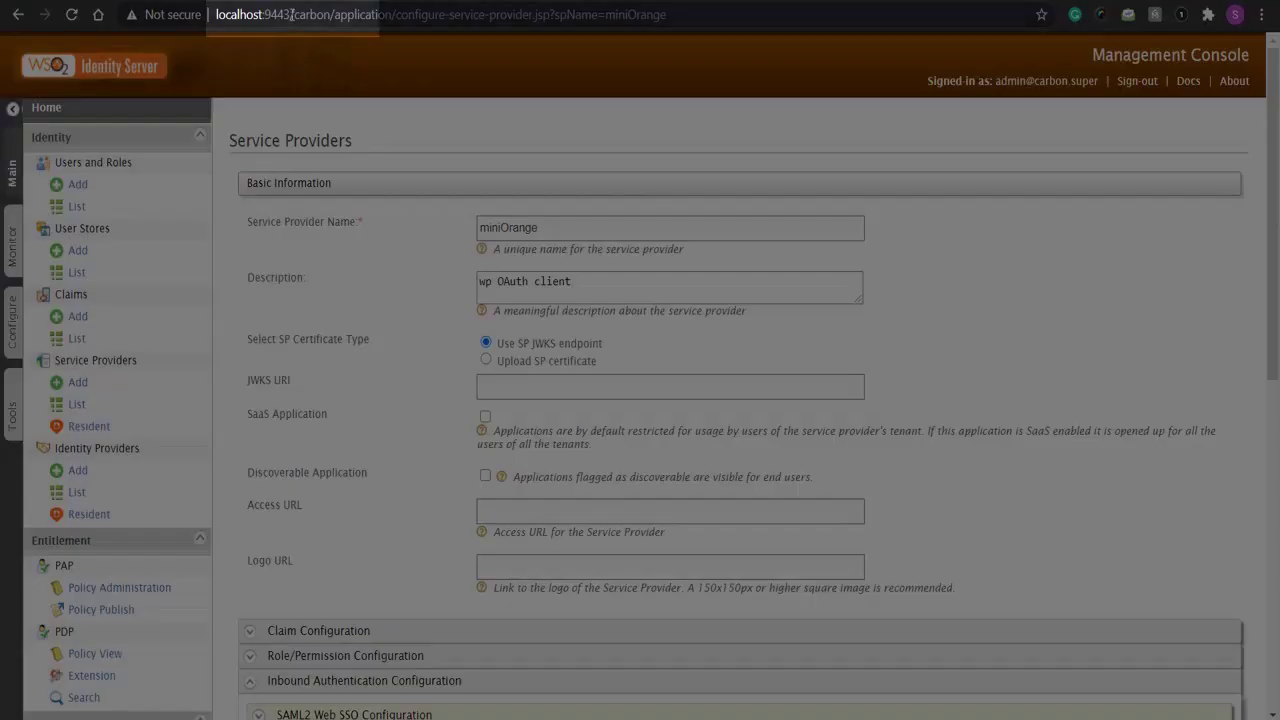
pyautogui.moveTo(291, 14); pyautogui.dragTo(216, 14)
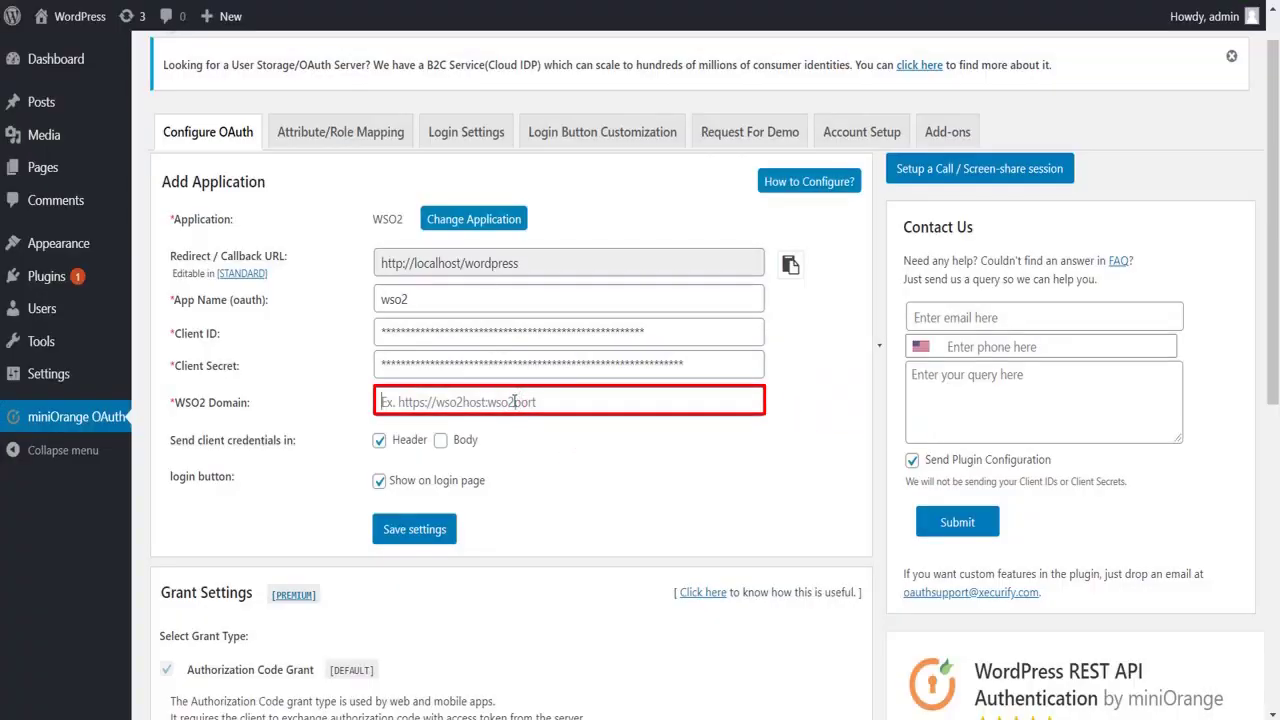
pyautogui.write('https://localhost:9443/')
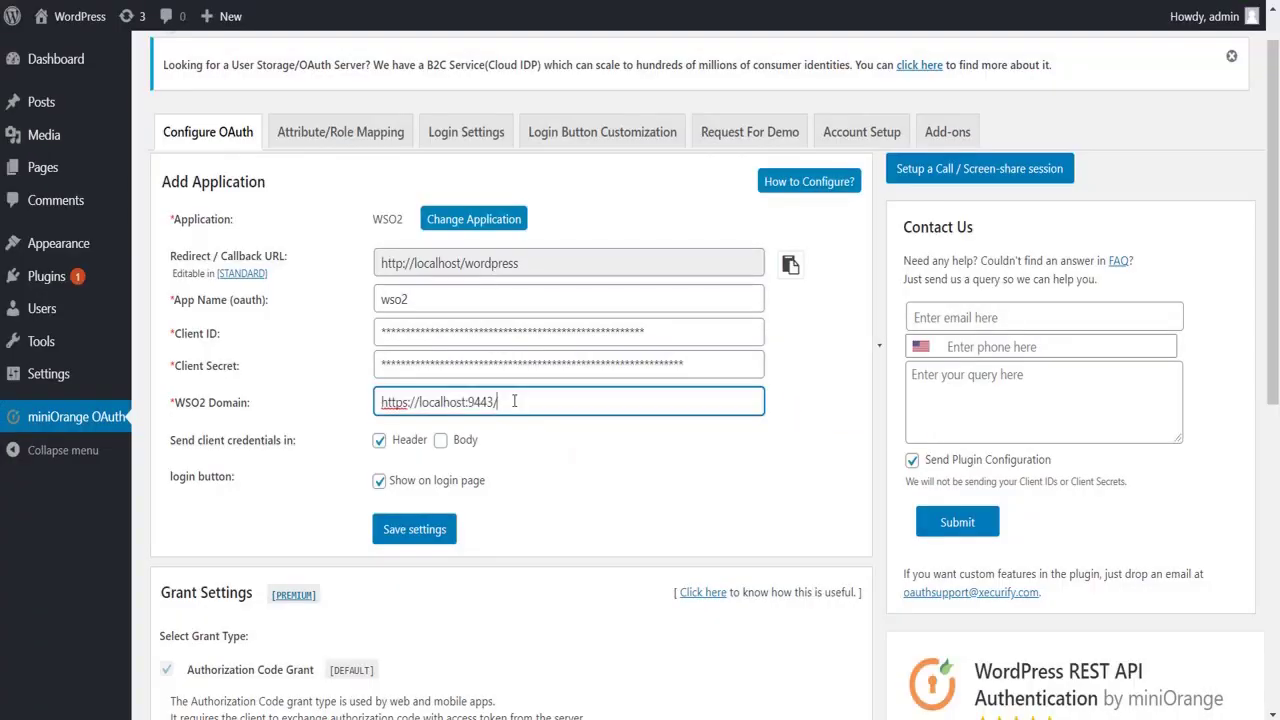
# Step: Save the WSO2 app settings, run Test Configuration, and set the Username attribute to 'sub'
pyautogui.click(414, 529)
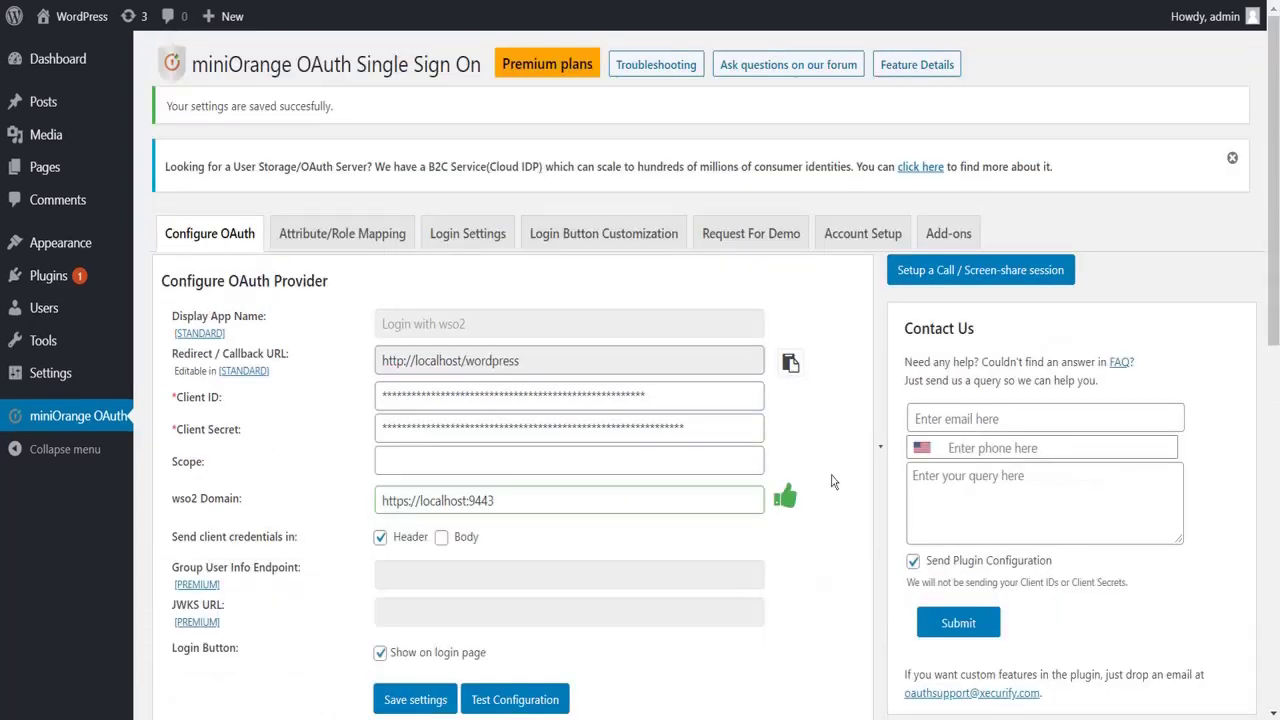
pyautogui.click(517, 699)
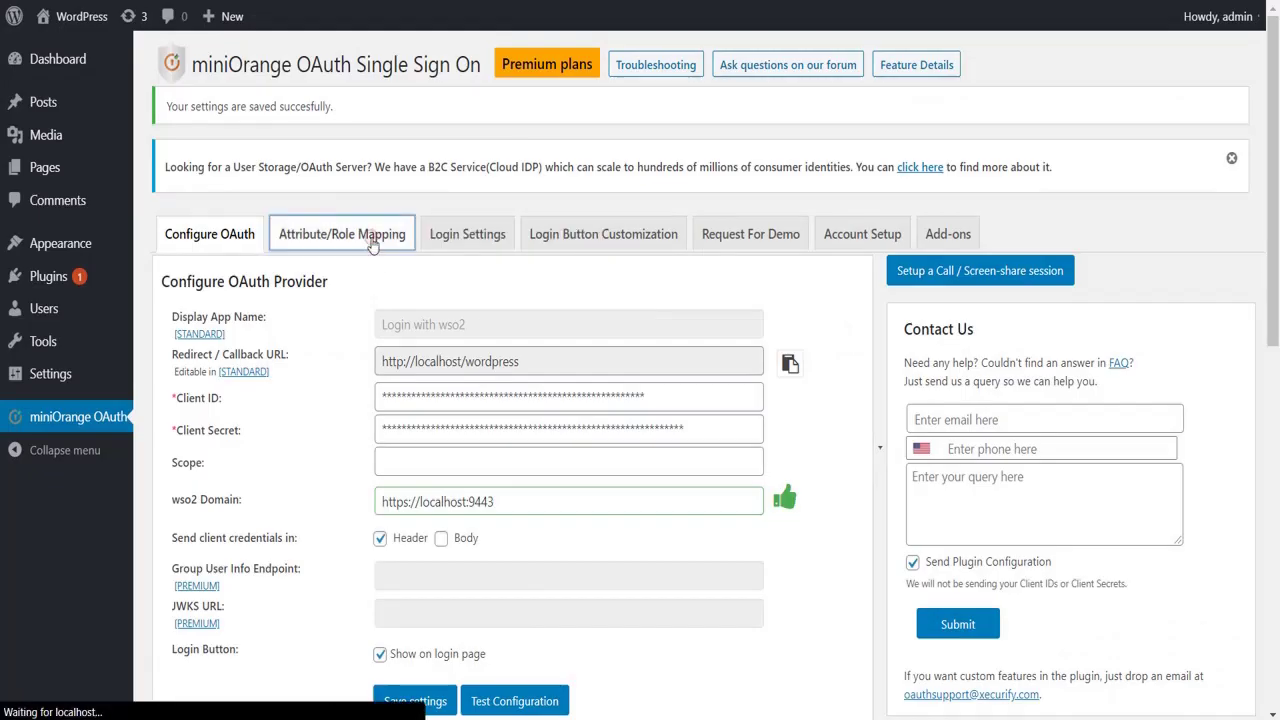
pyautogui.click(635, 334)
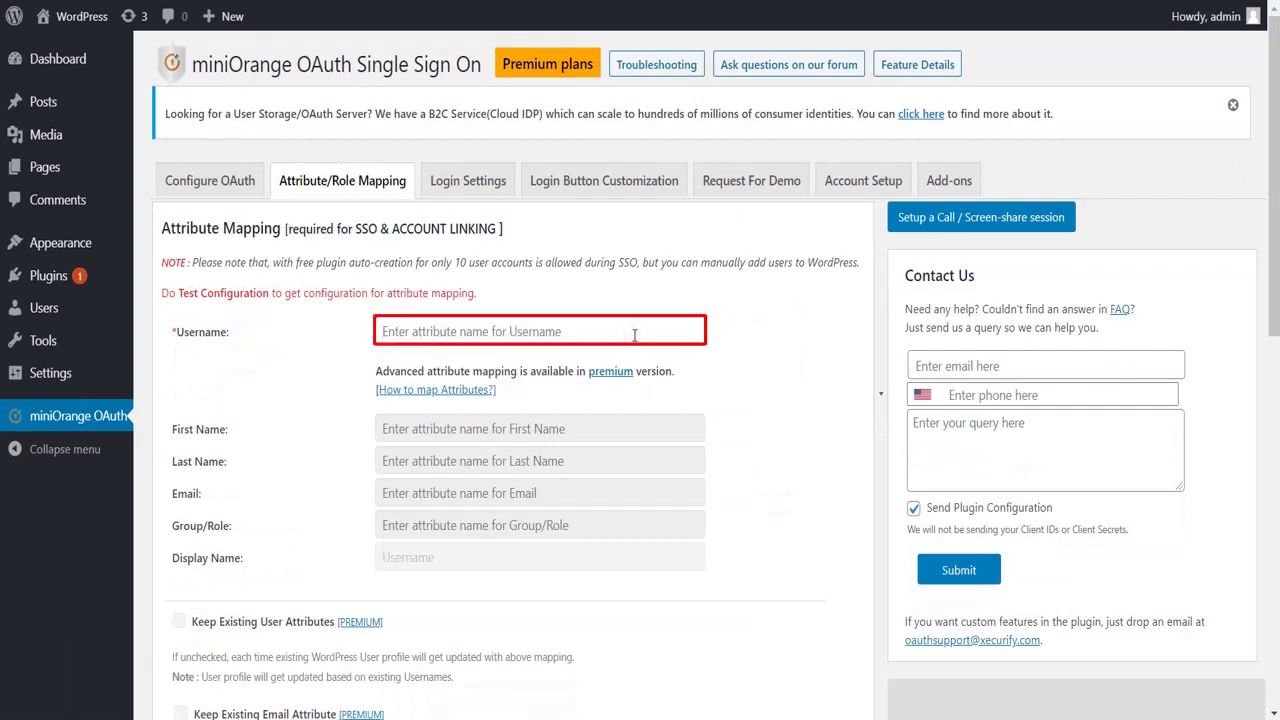
pyautogui.write('sub')
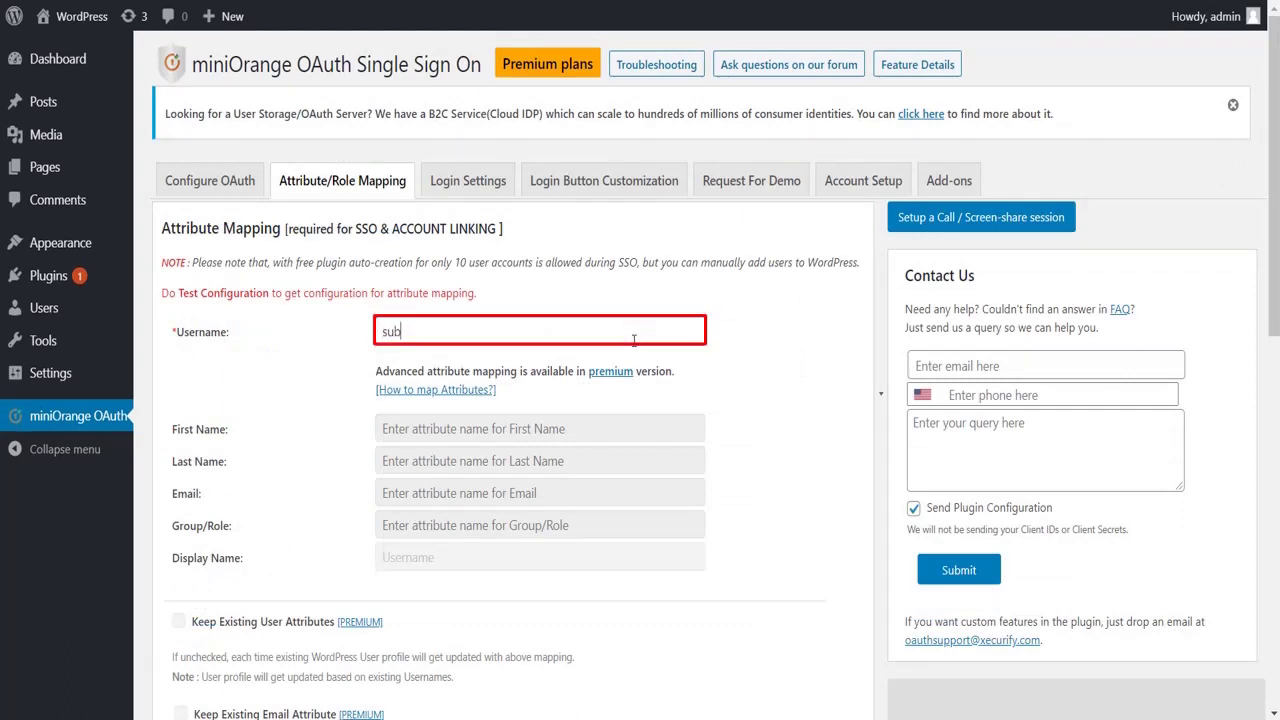
pyautogui.scroll(-2, 594, 520)
pyautogui.scroll(-3, 594, 527)
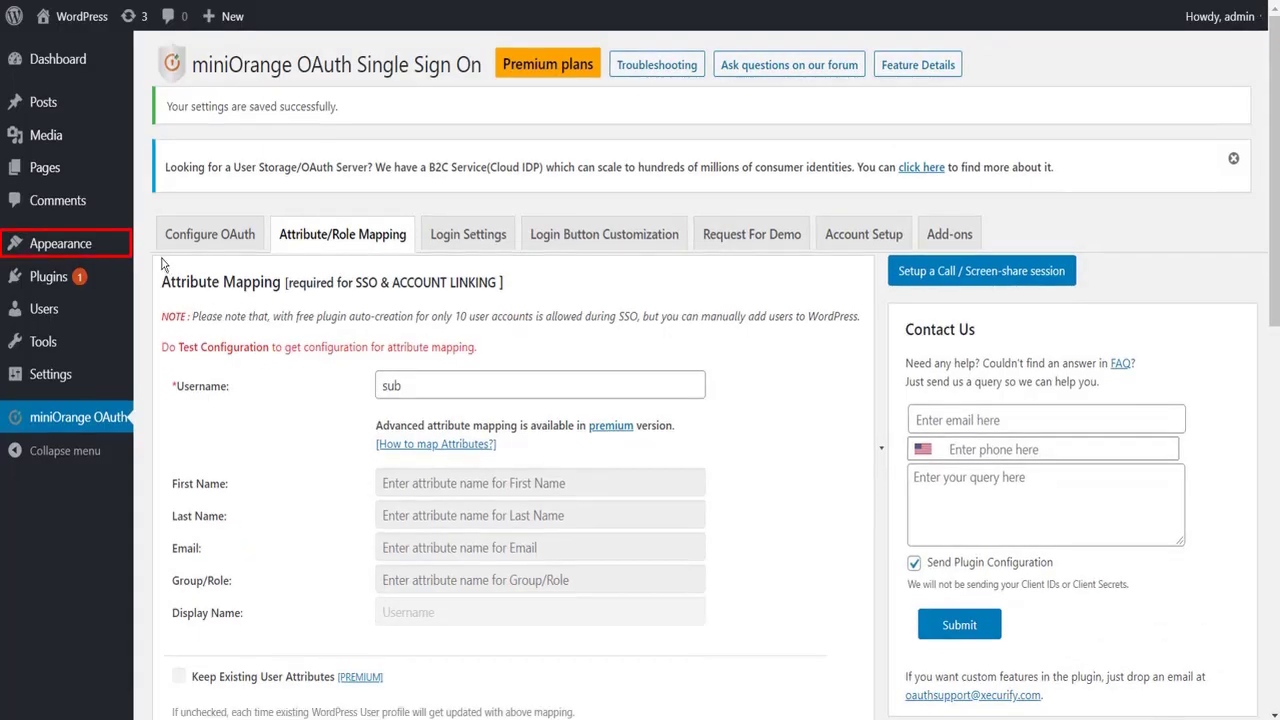
# Step: Place the miniOrange OAuth widget into the Footer #1 widget area
pyautogui.moveTo(100, 245)
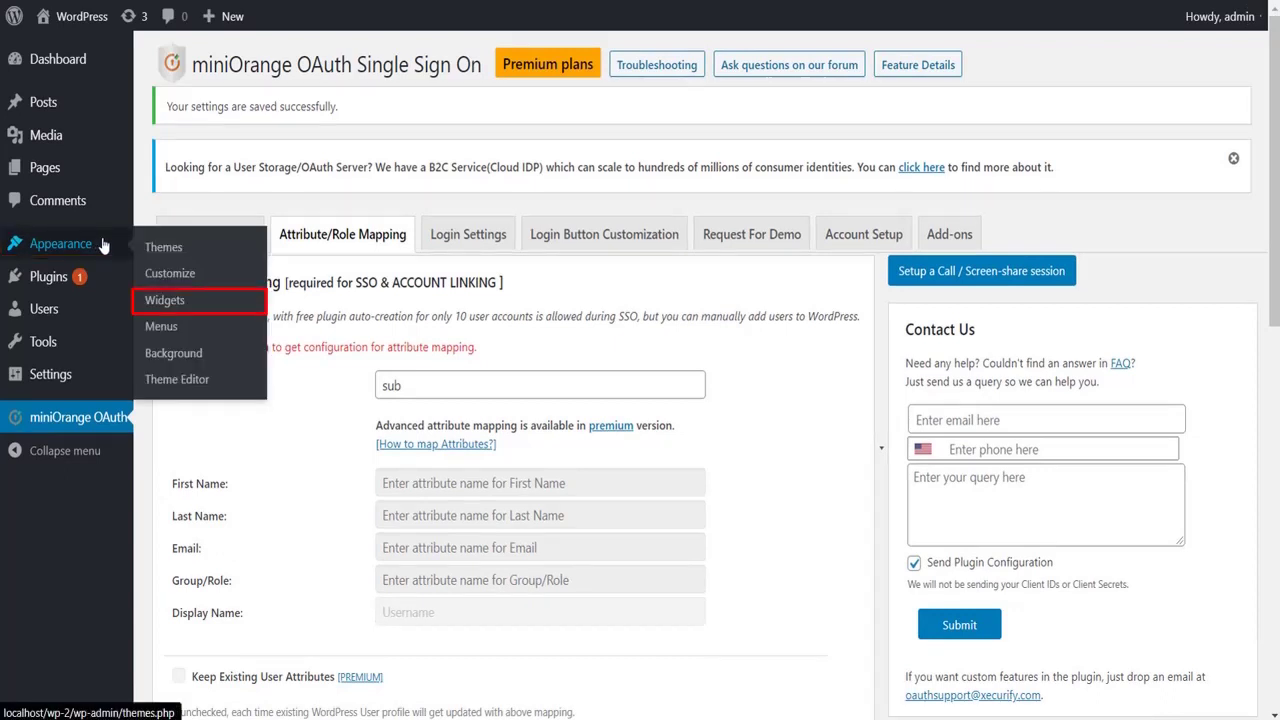
pyautogui.click(165, 301)
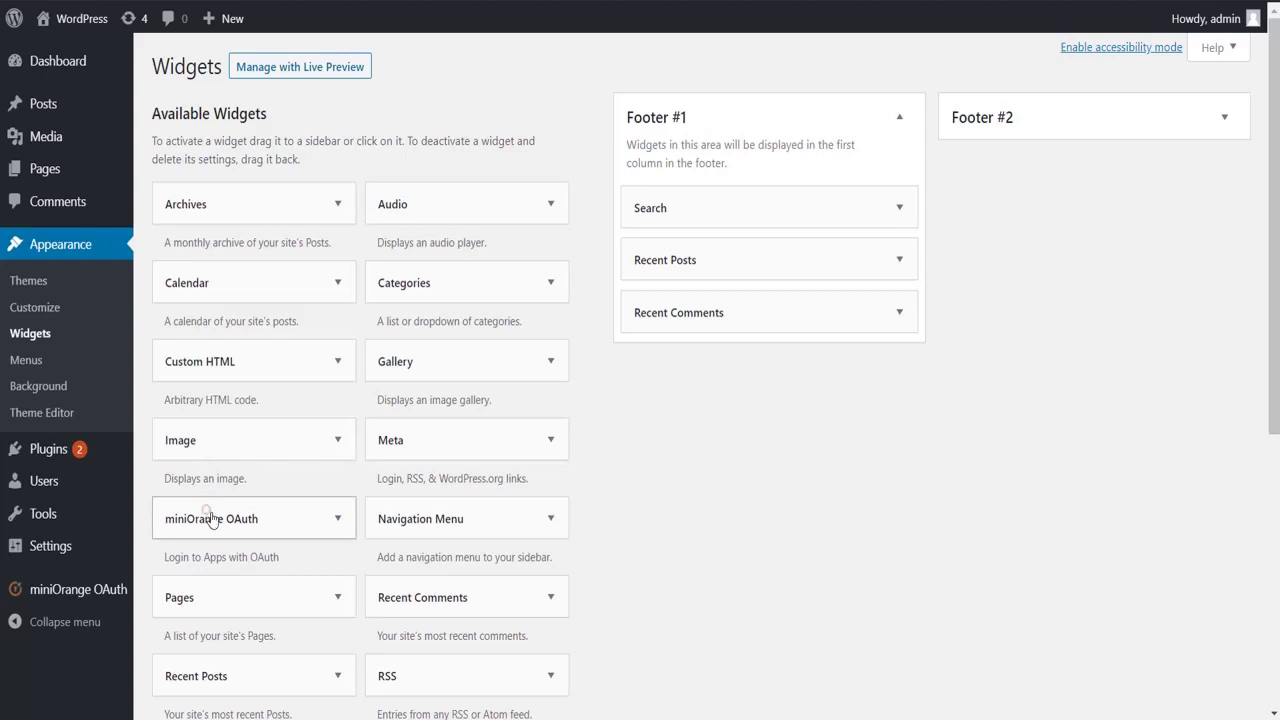
pyautogui.moveTo(212, 519); pyautogui.dragTo(694, 313)
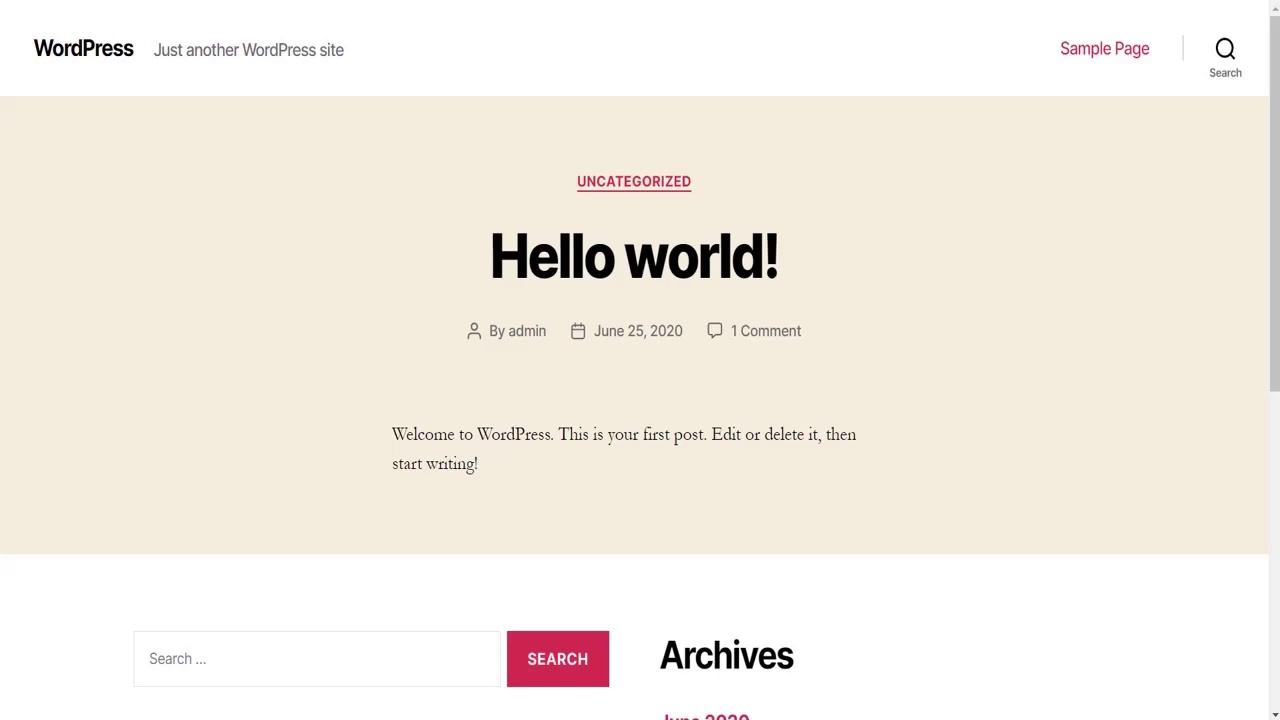
# Step: Use the footer's Login with Wso2 button and sign in with the WSO2 administrator username and password
pyautogui.scroll(-5, 386, 294)
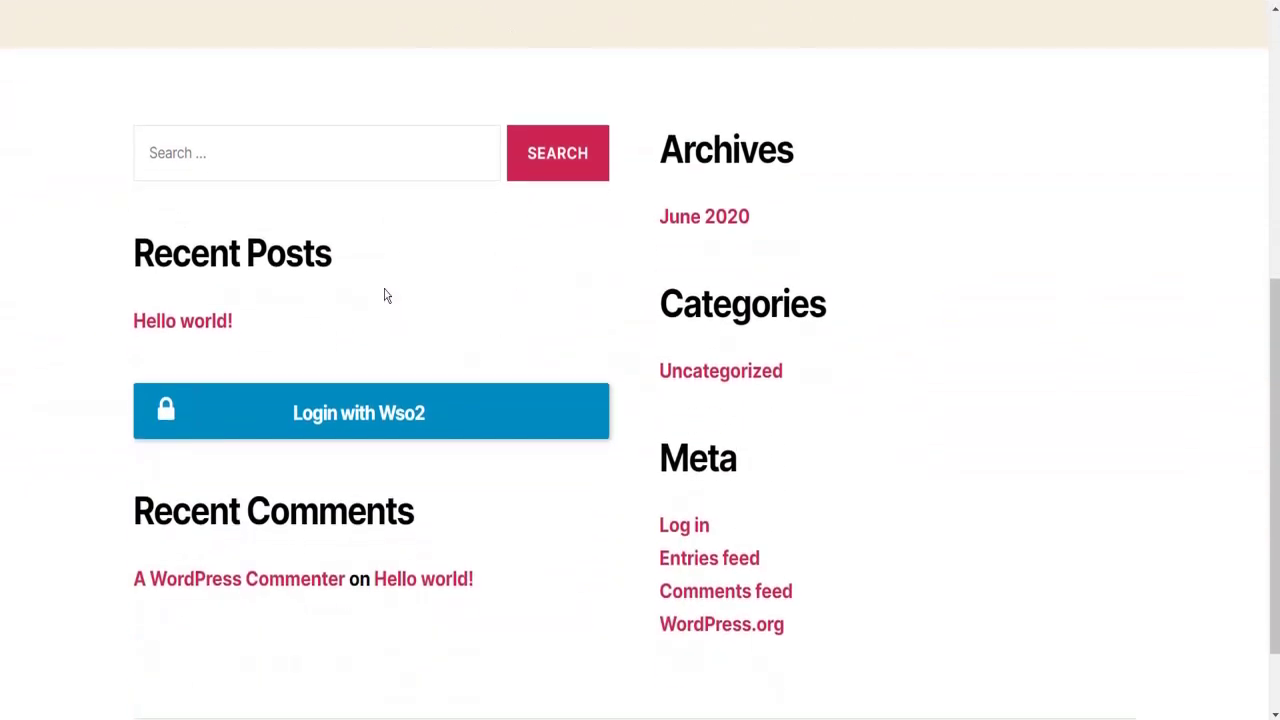
pyautogui.click(384, 406)
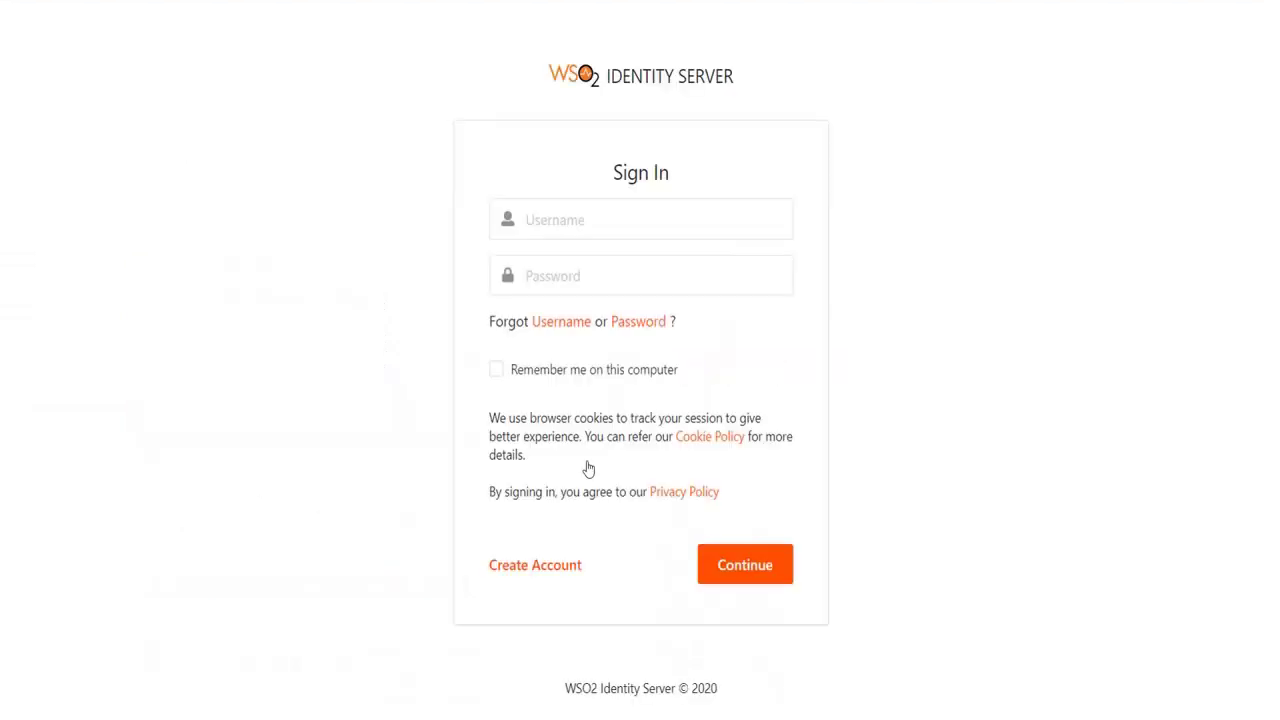
pyautogui.click(544, 222)
pyautogui.write('admin')
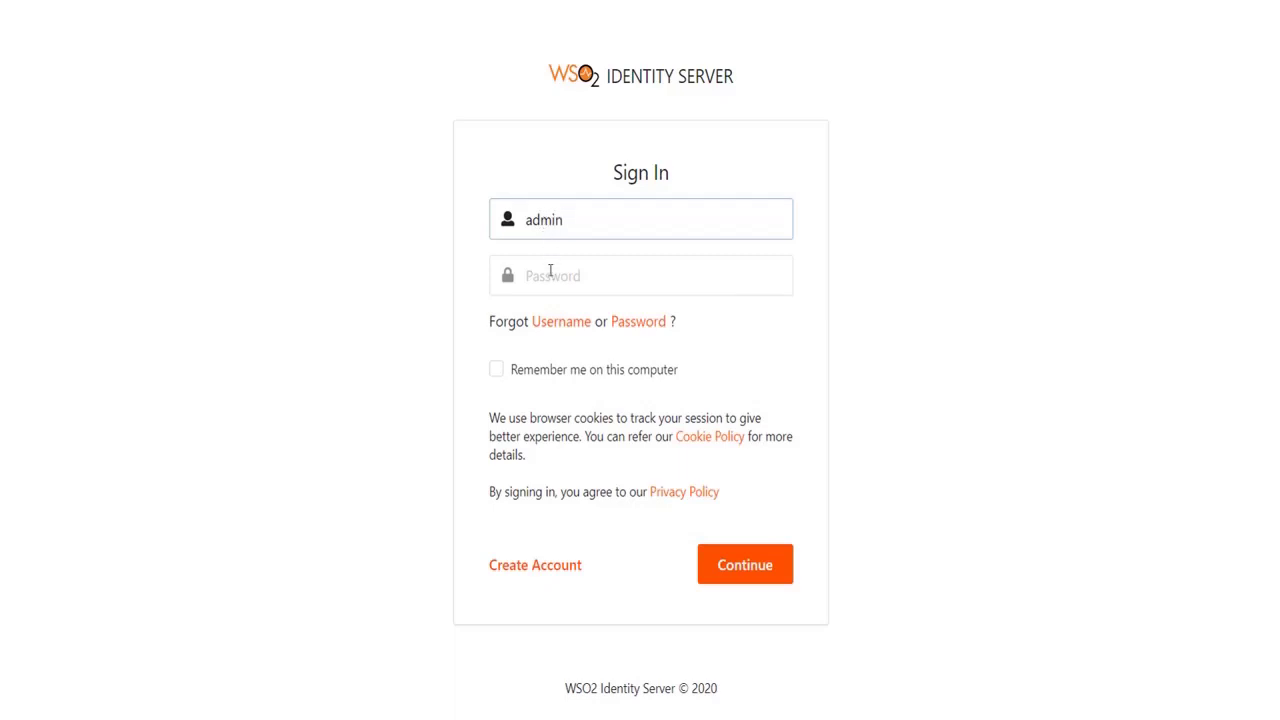
pyautogui.click(550, 271)
pyautogui.write('a')
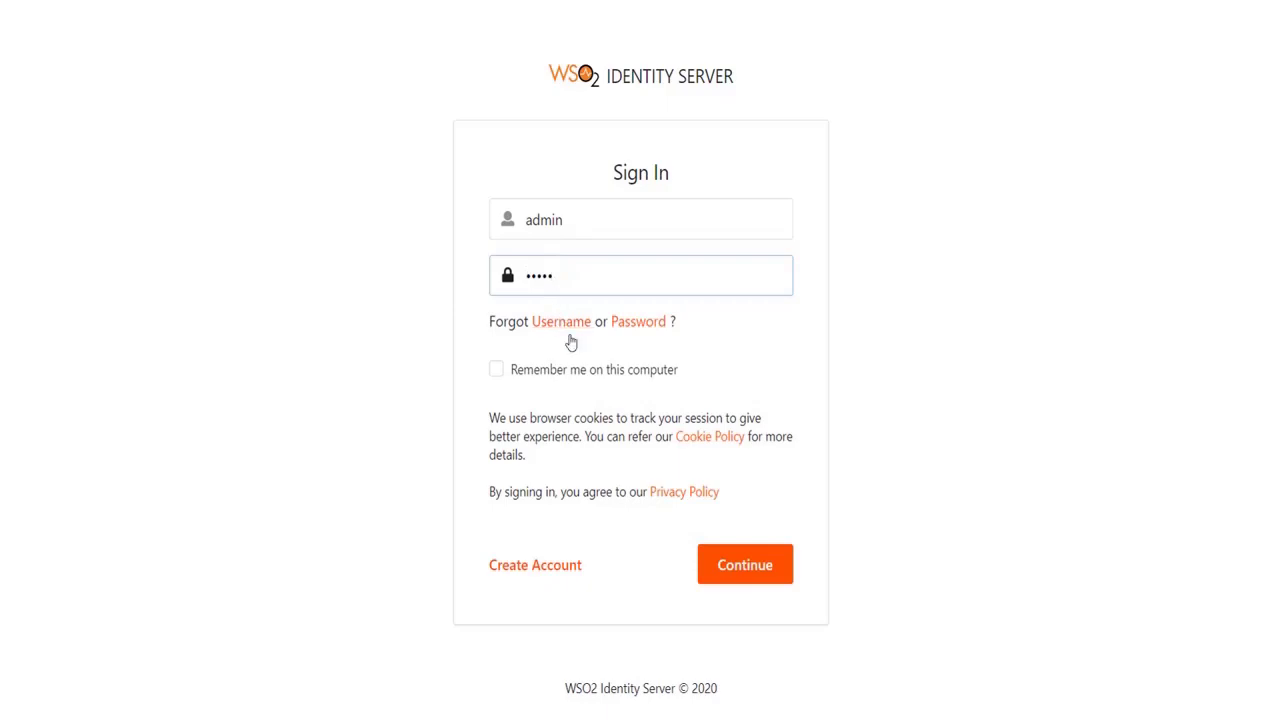
pyautogui.click(717, 573)
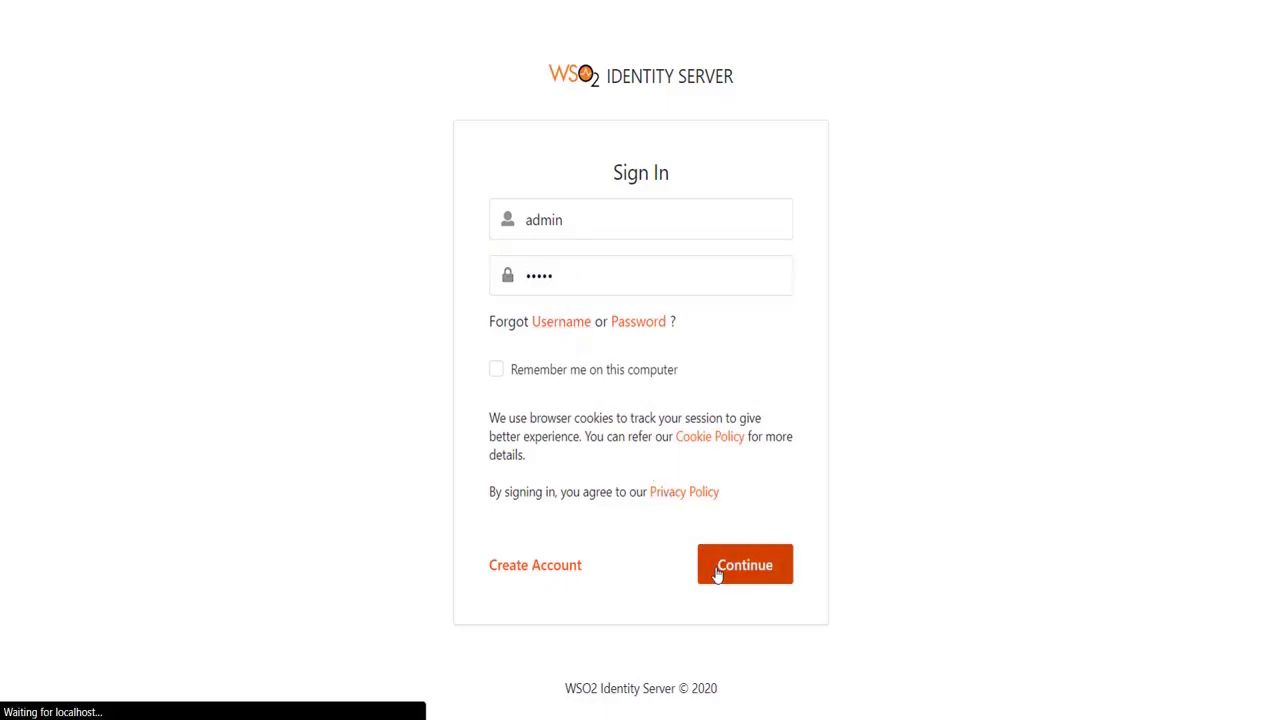